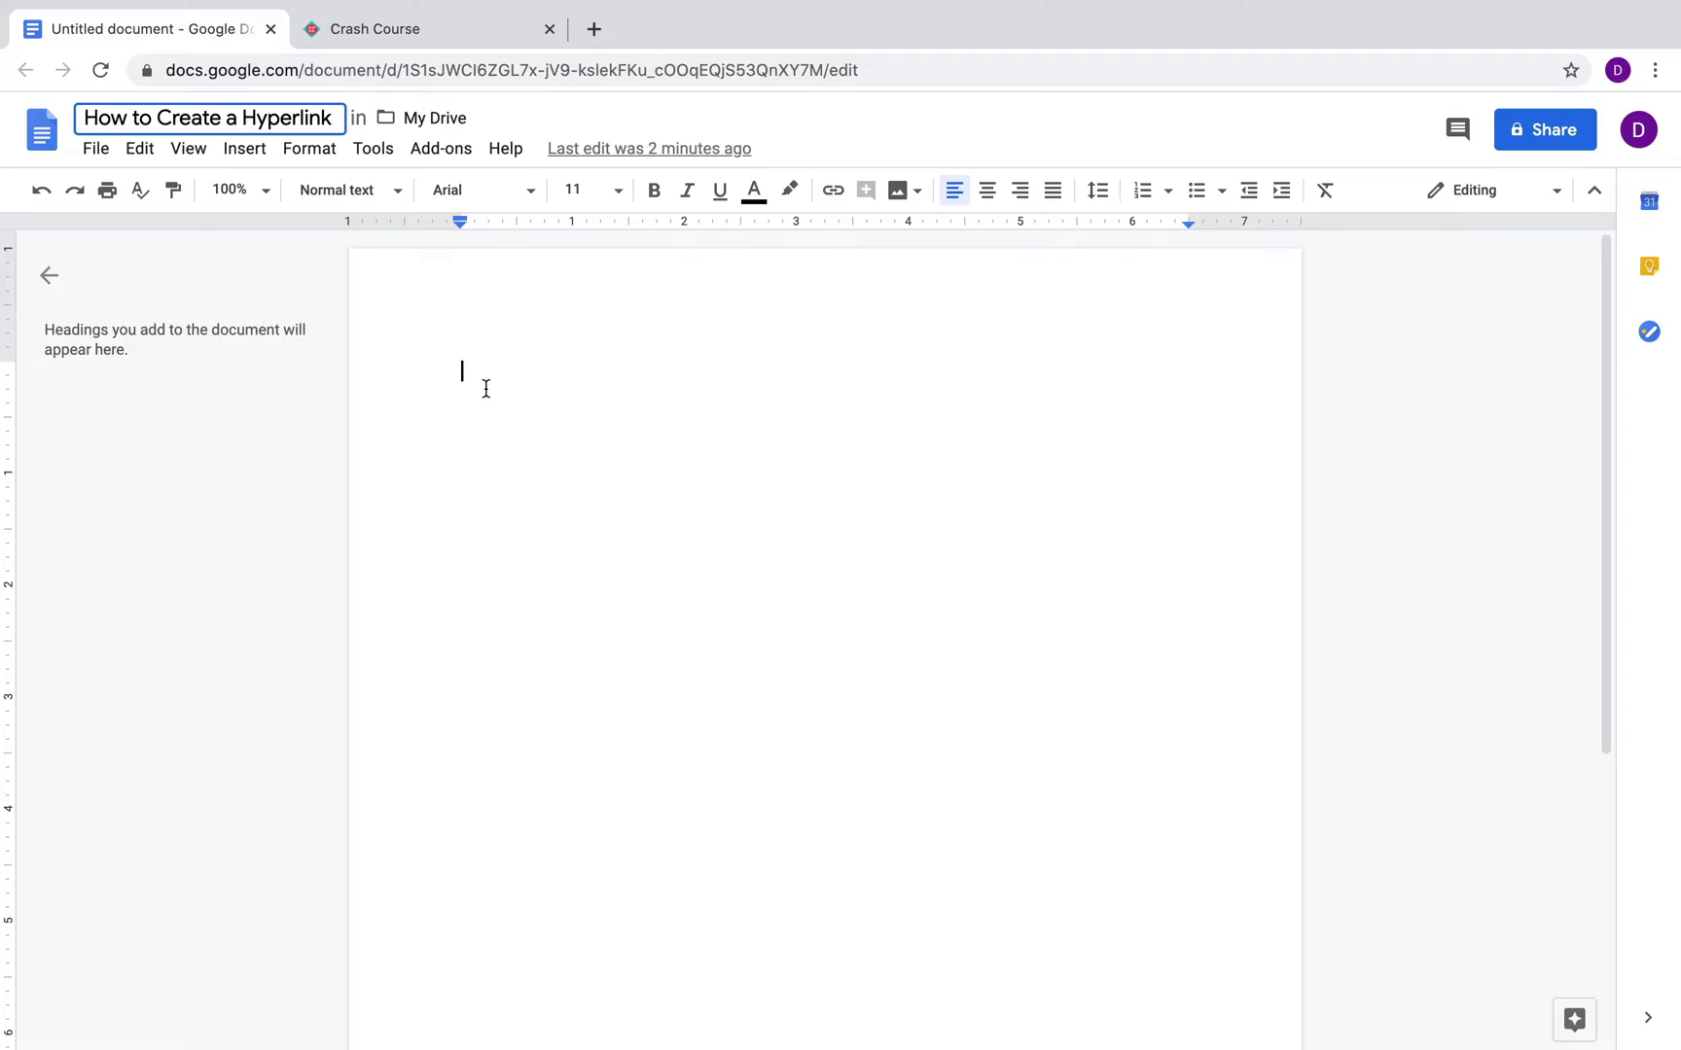
# Copy the Crash Course site address thecrashcourse.com, then return to the blank document.
pyautogui.click(456, 41)
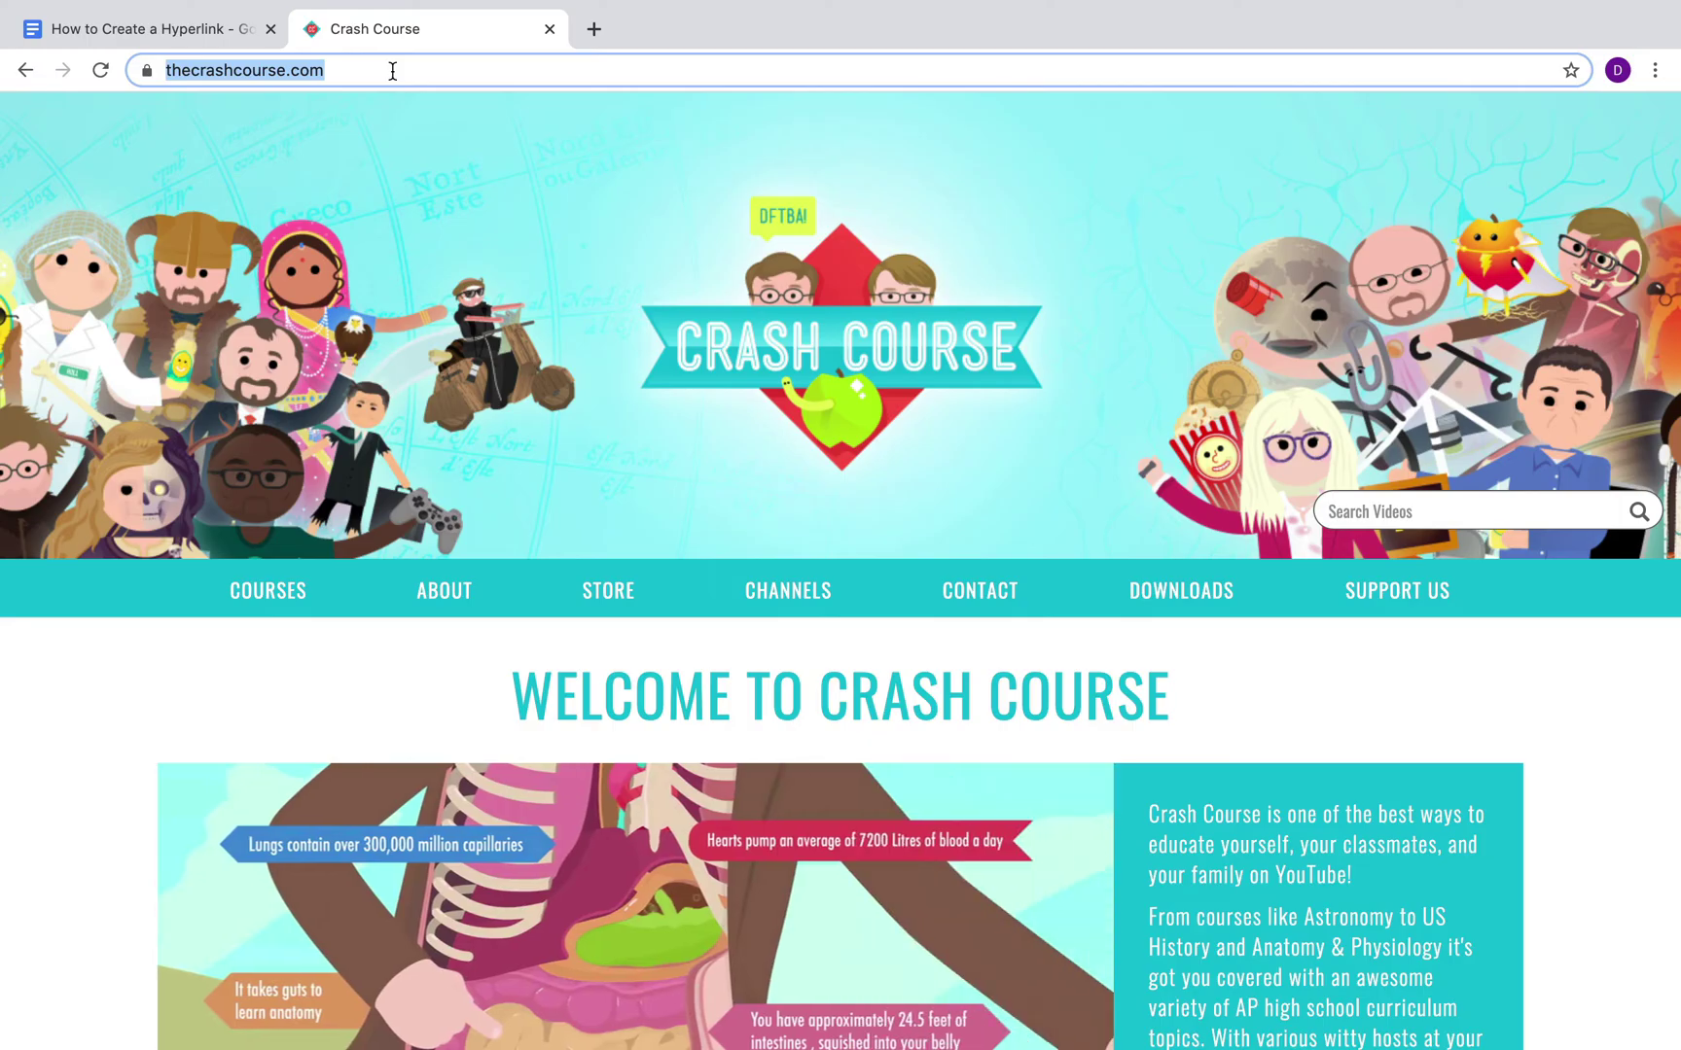
pyautogui.click(225, 33)
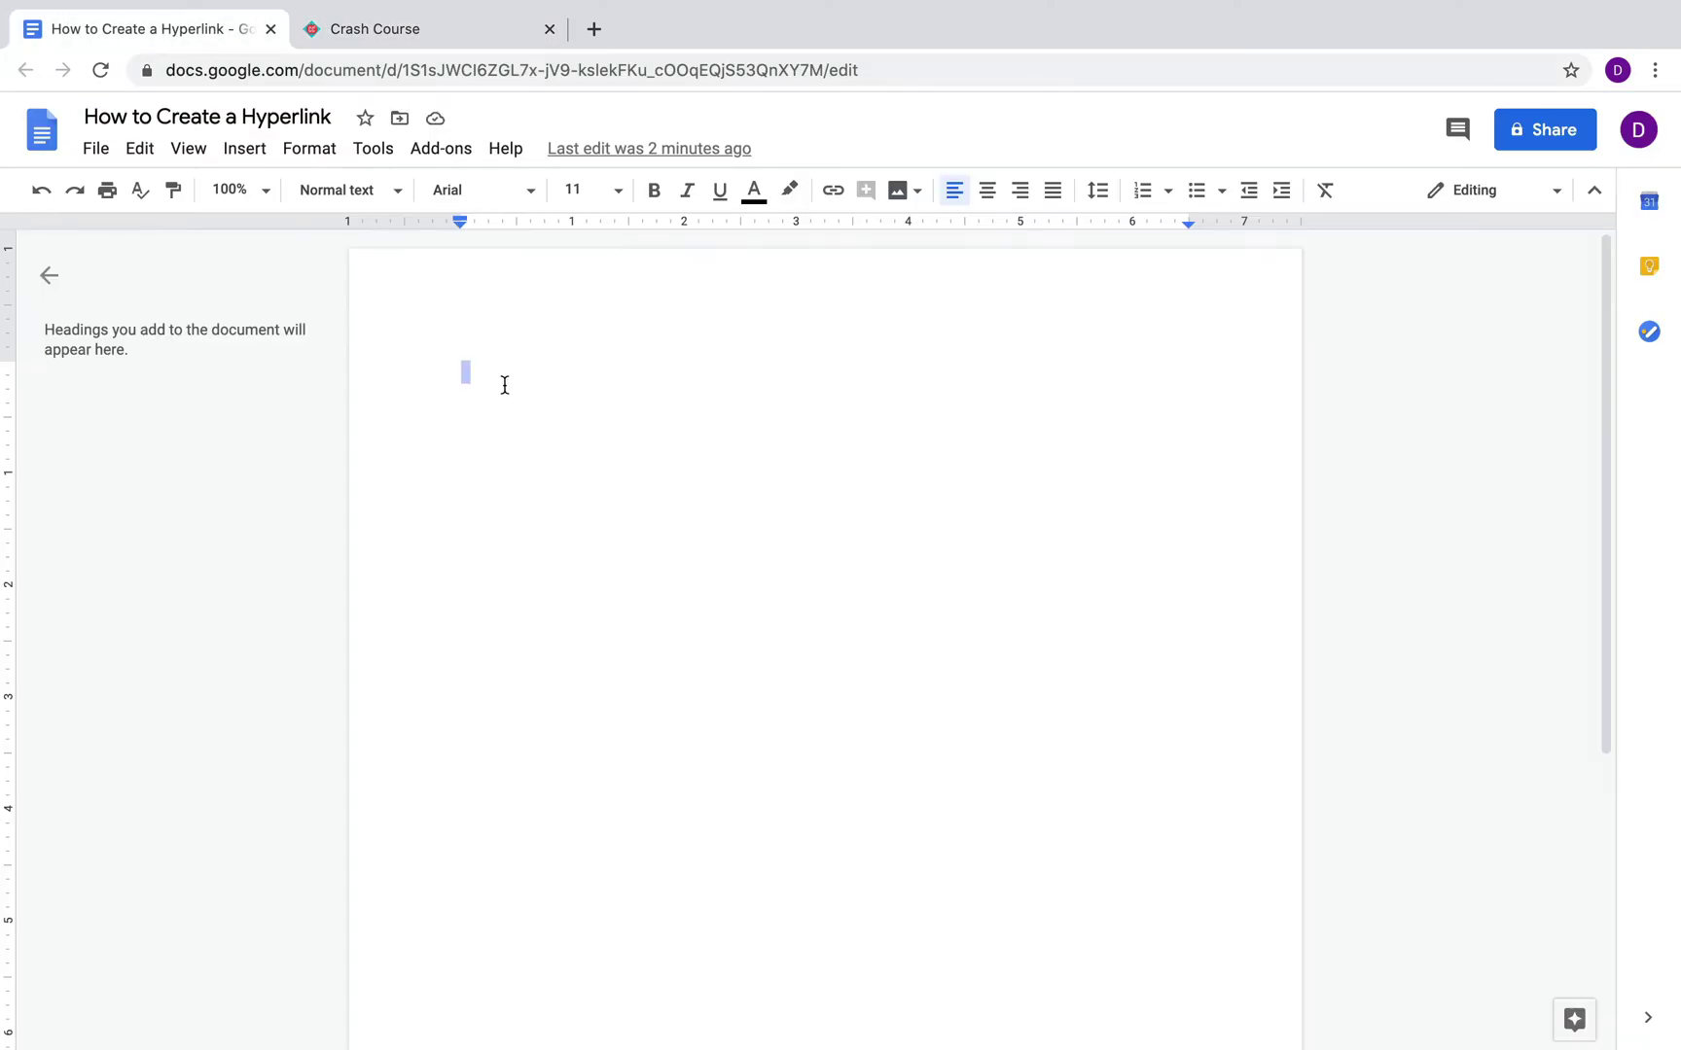
pyautogui.write('https://thecrashcourse.com/')
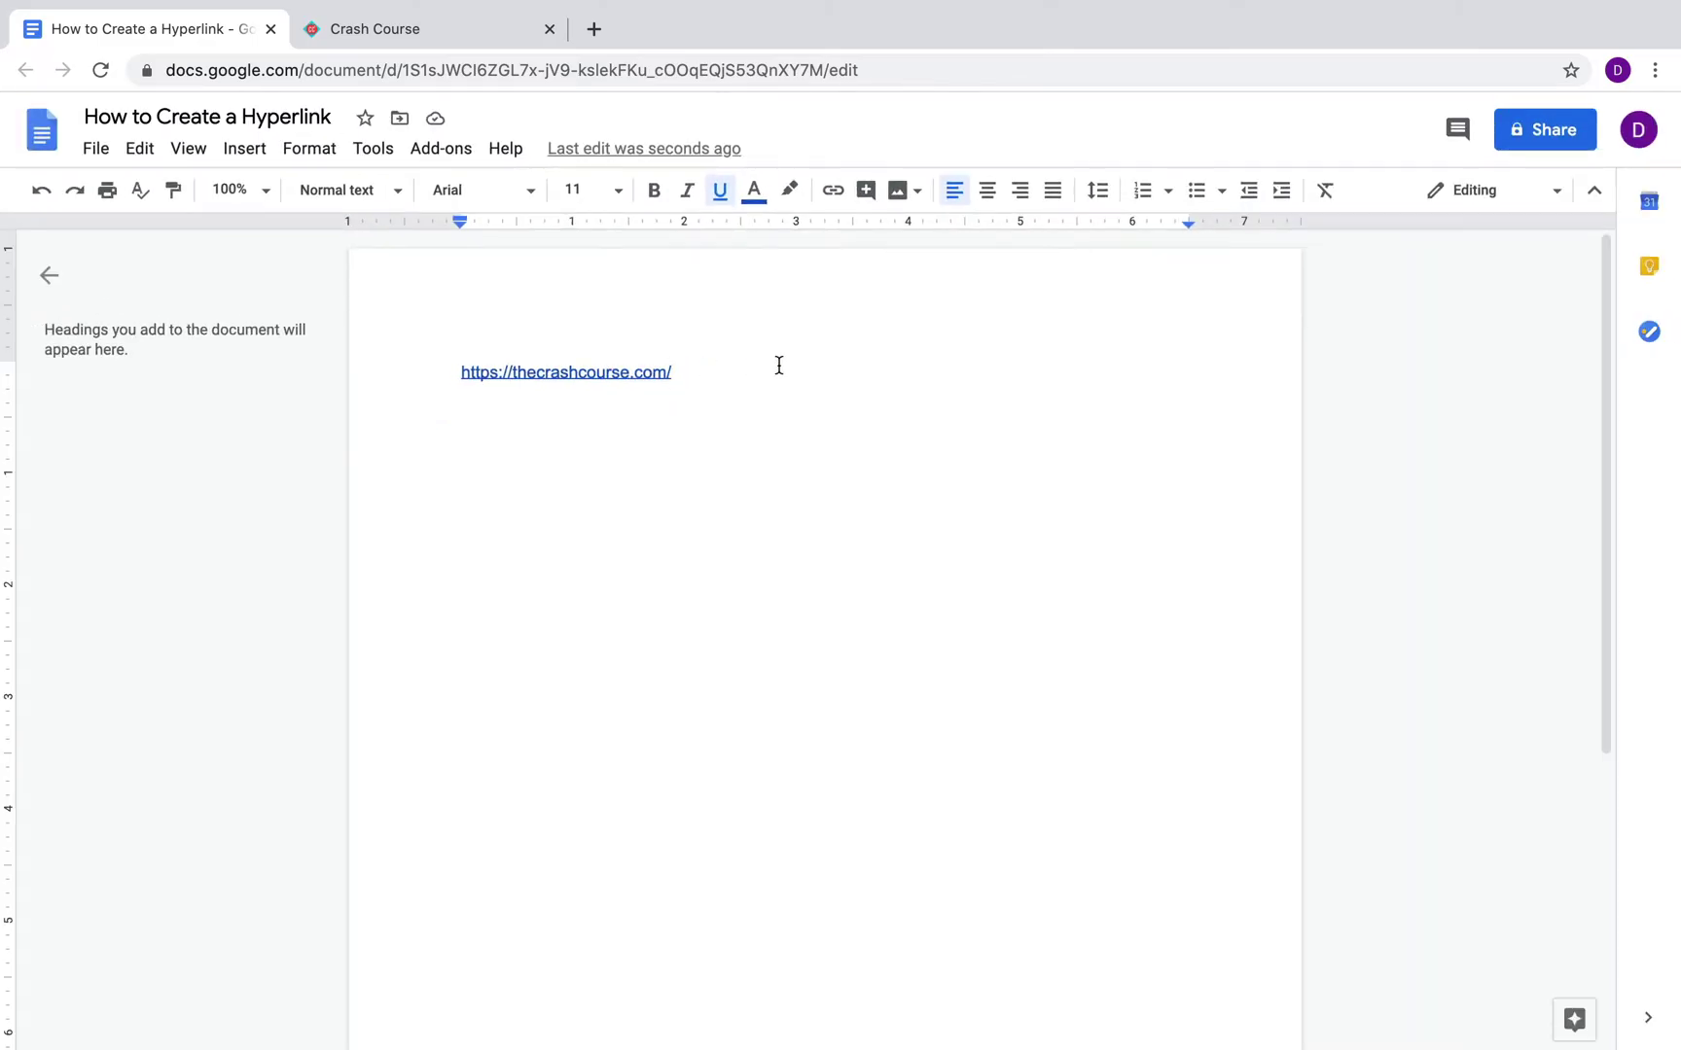
pyautogui.click(645, 373)
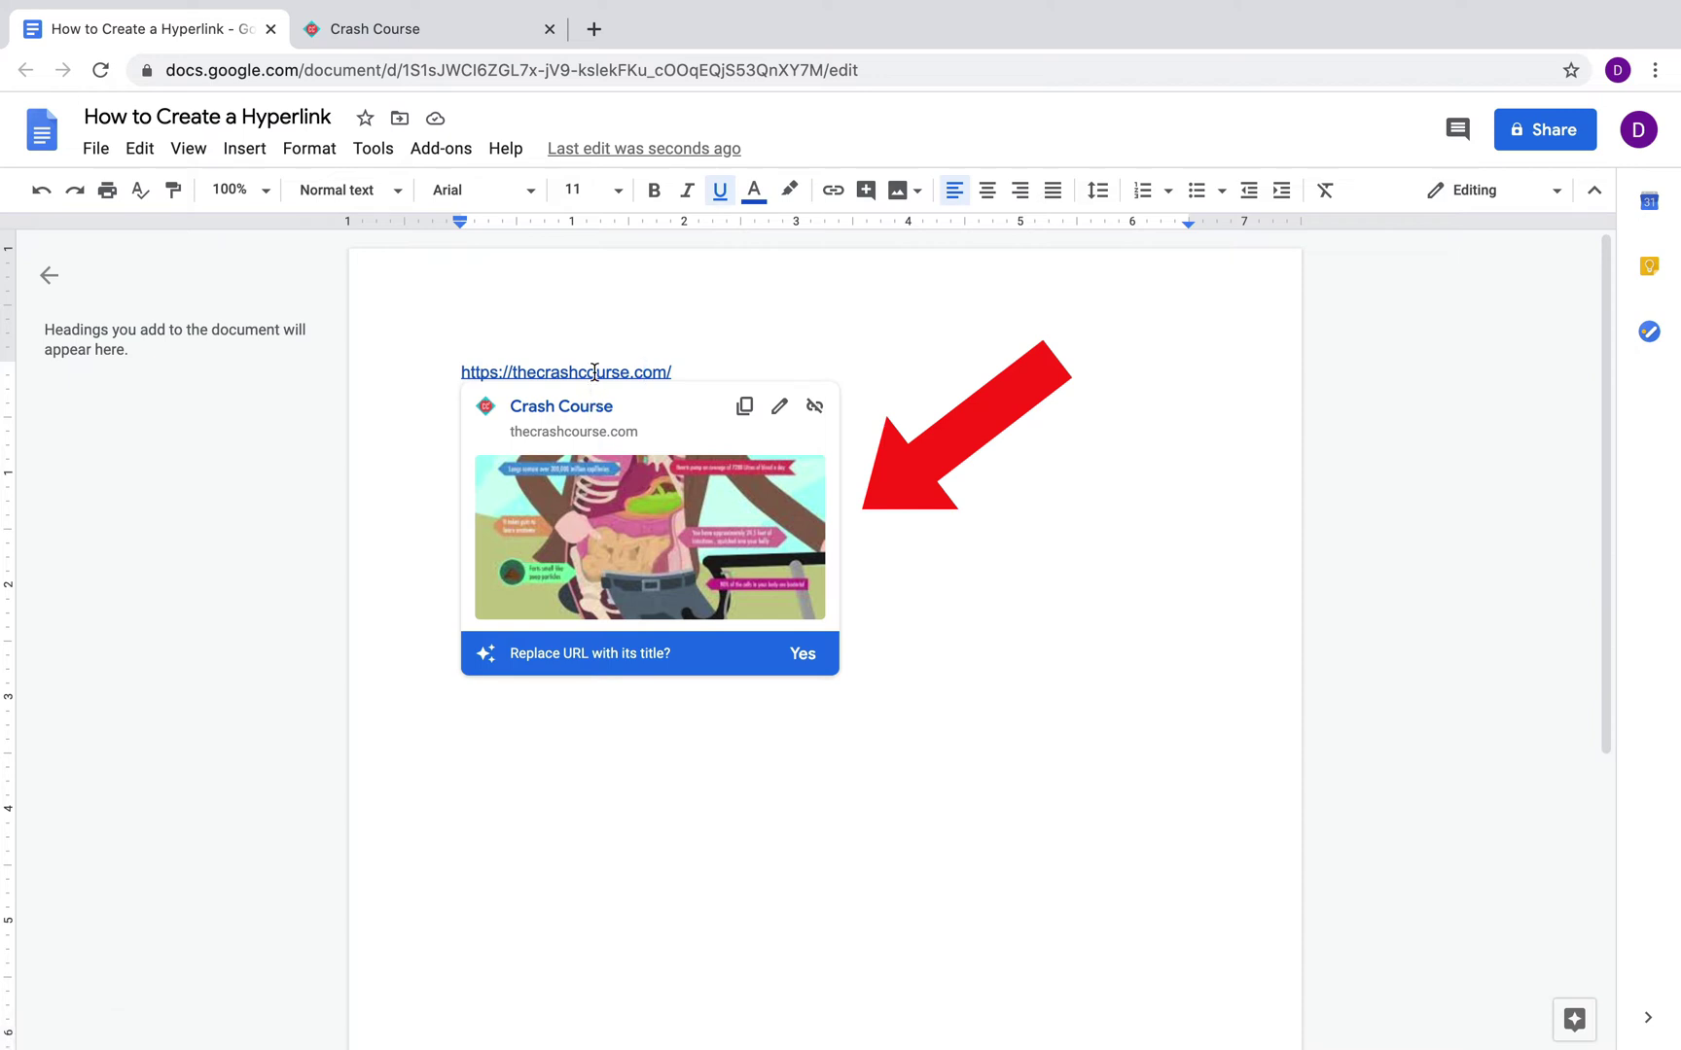
pyautogui.click(574, 409)
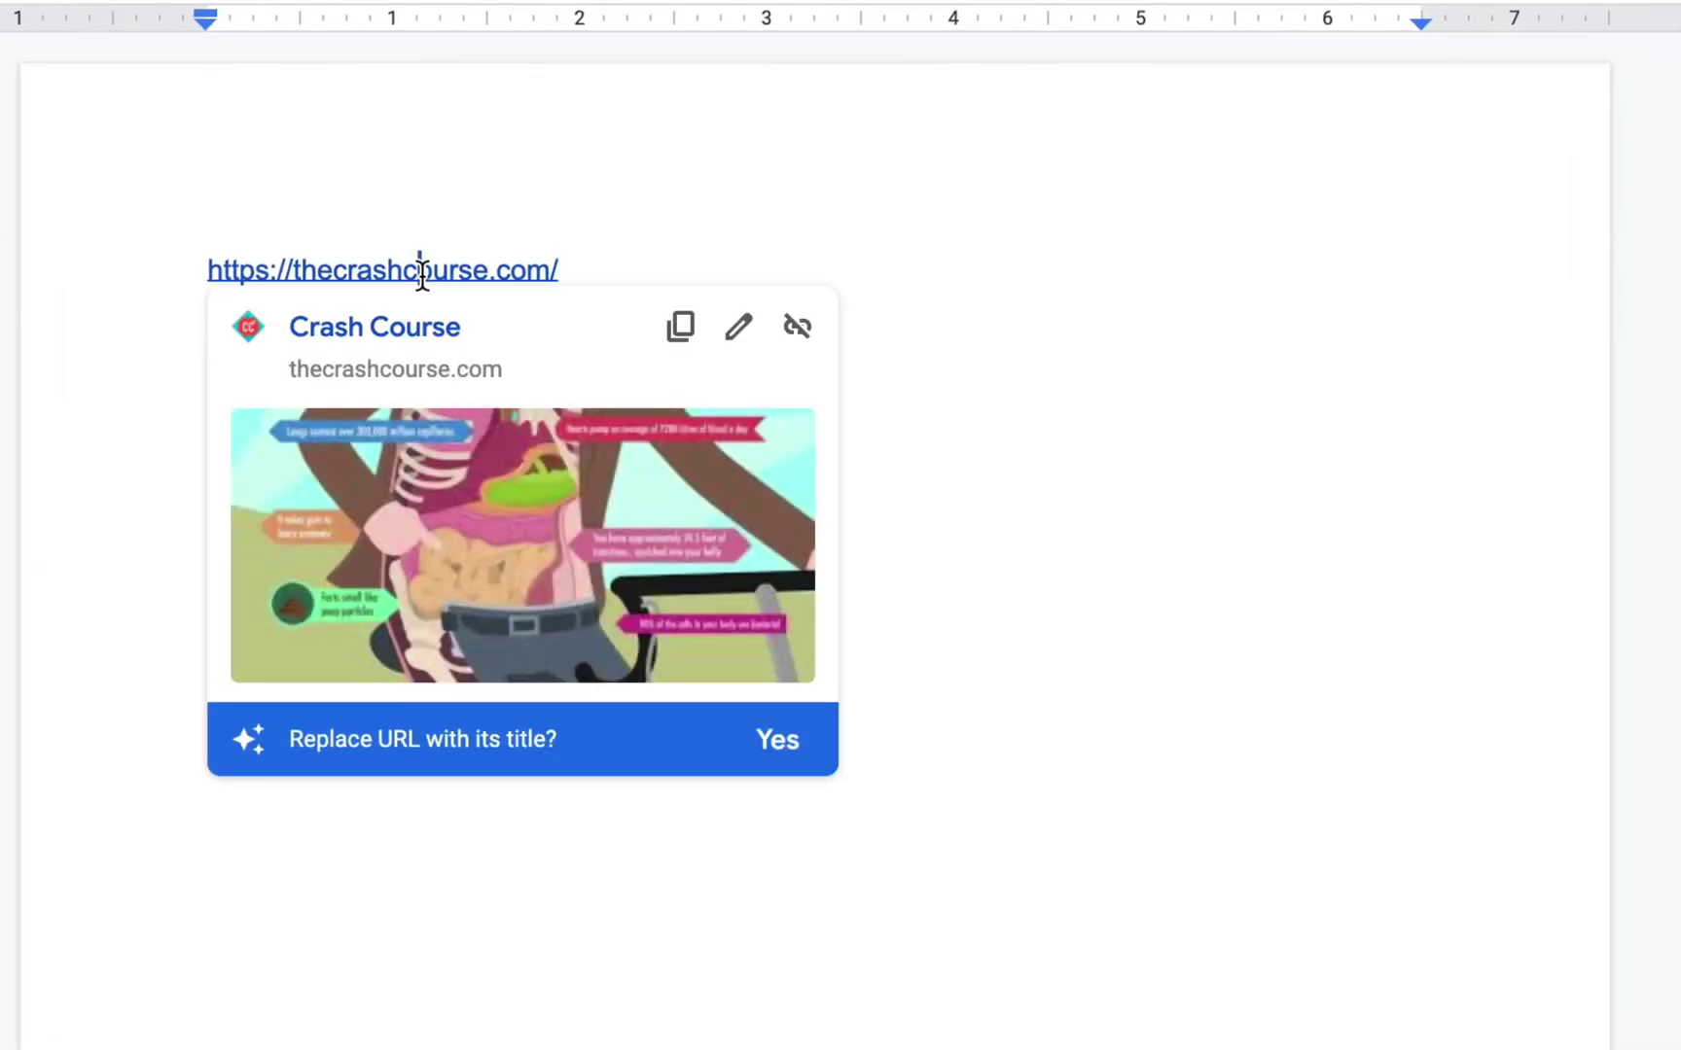
# Change the link's displayed text to 'Crash Course', keeping its thecrashcourse.com address.
pyautogui.click(736, 336)
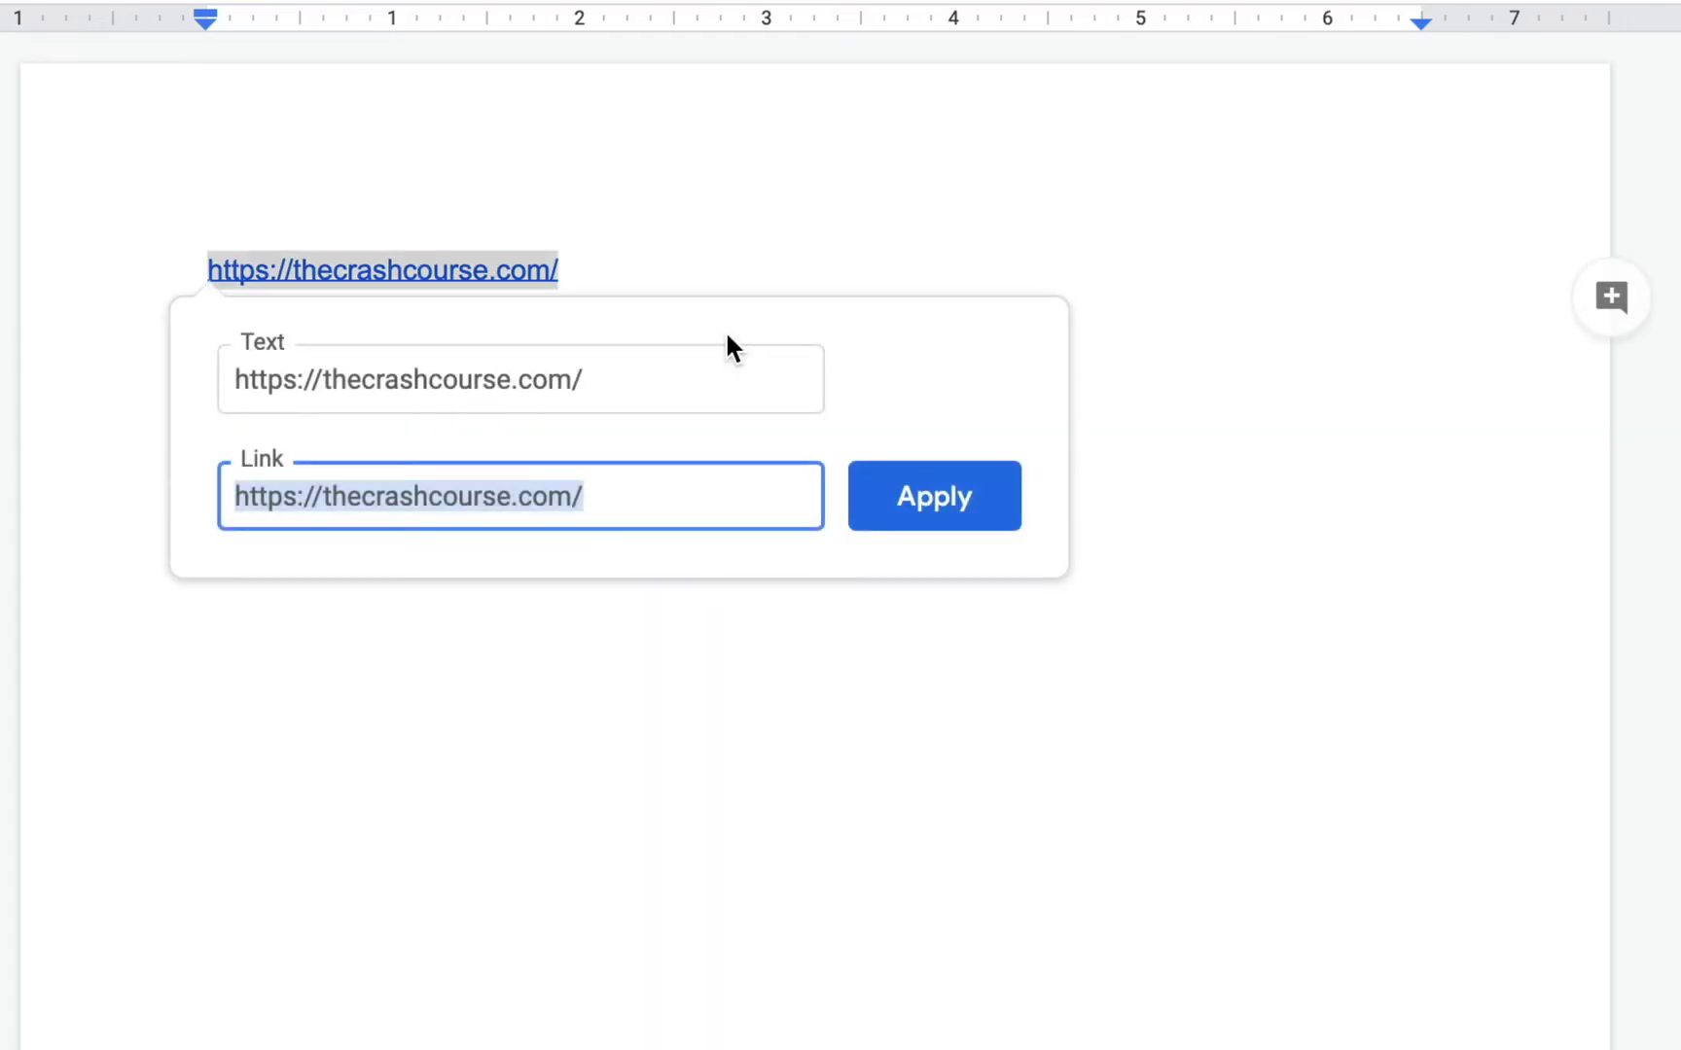
pyautogui.moveTo(592, 367); pyautogui.dragTo(213, 362)
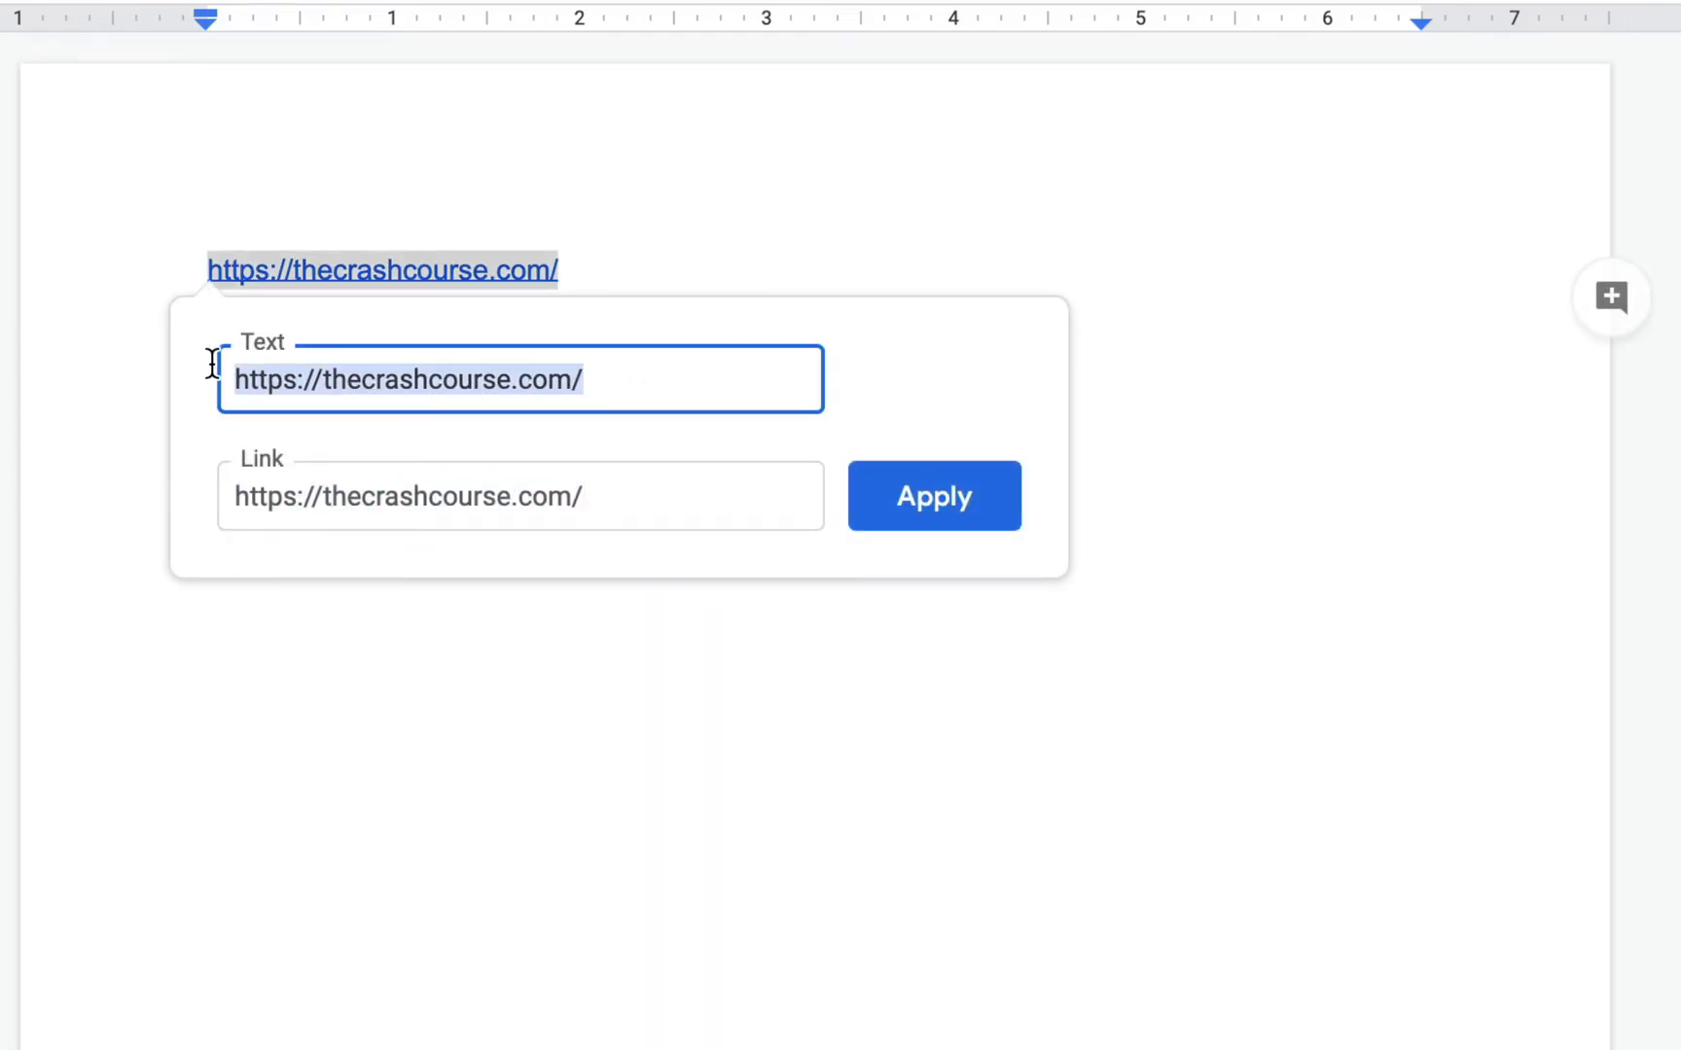
pyautogui.write('Cras')
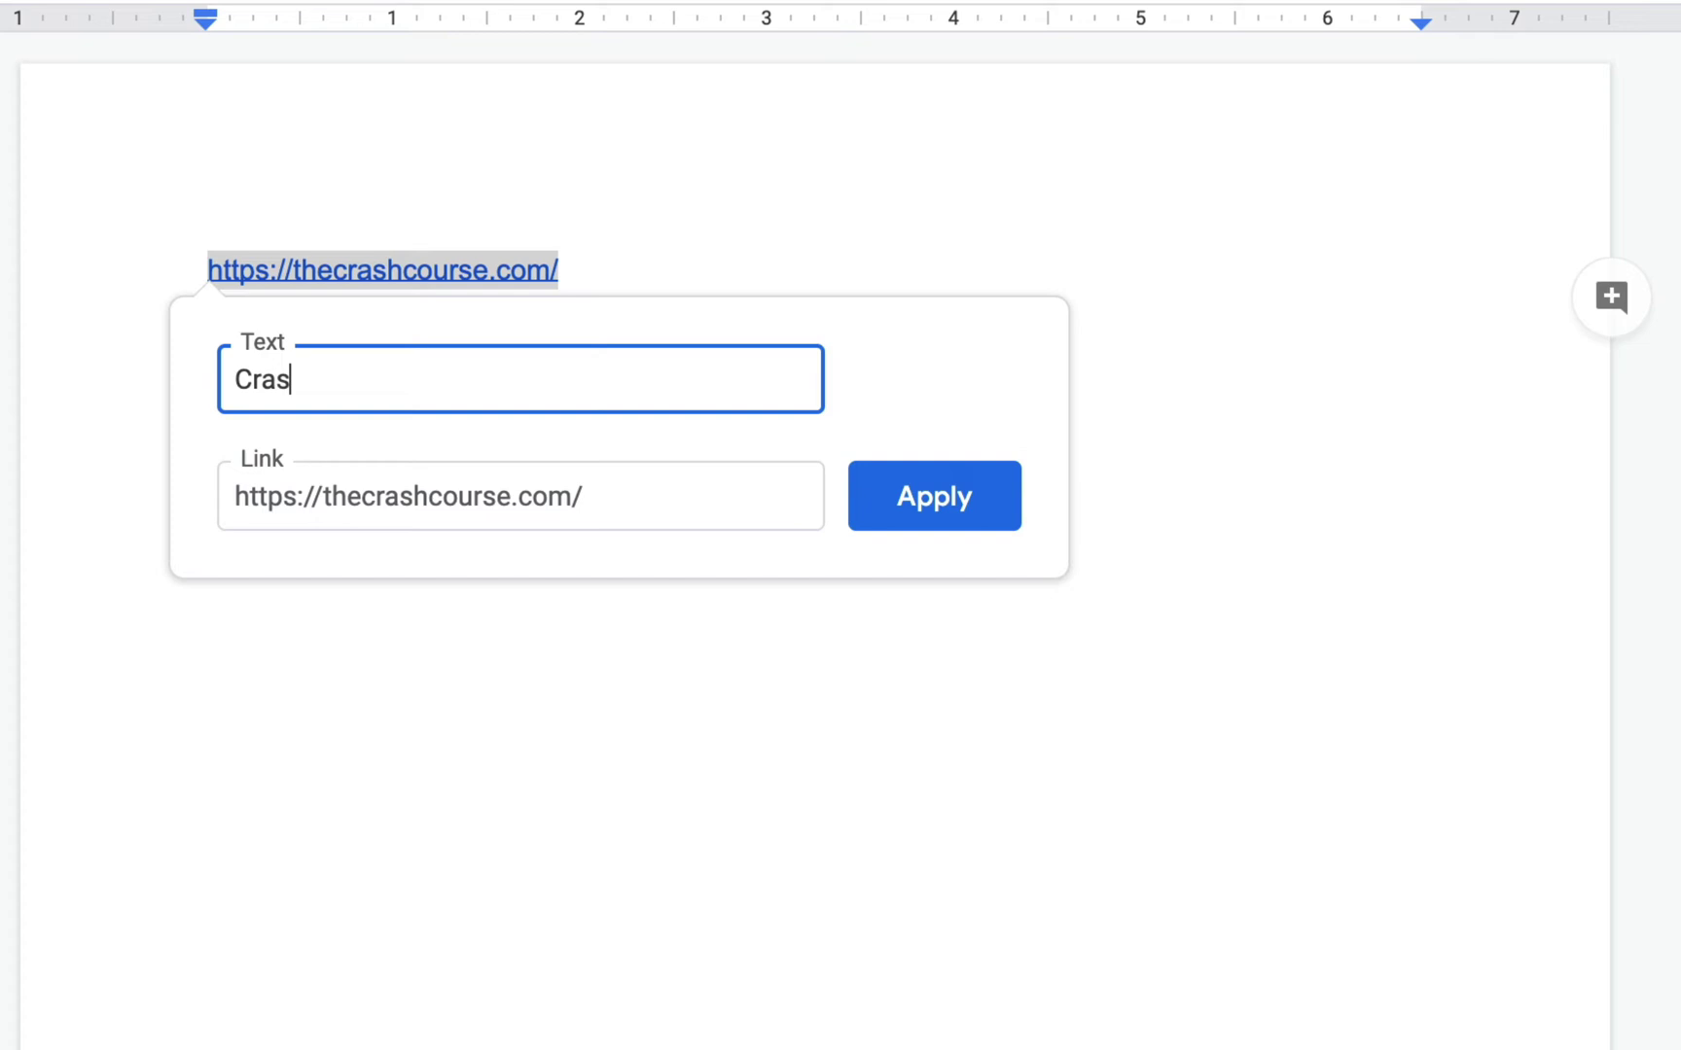
pyautogui.write('h Course')
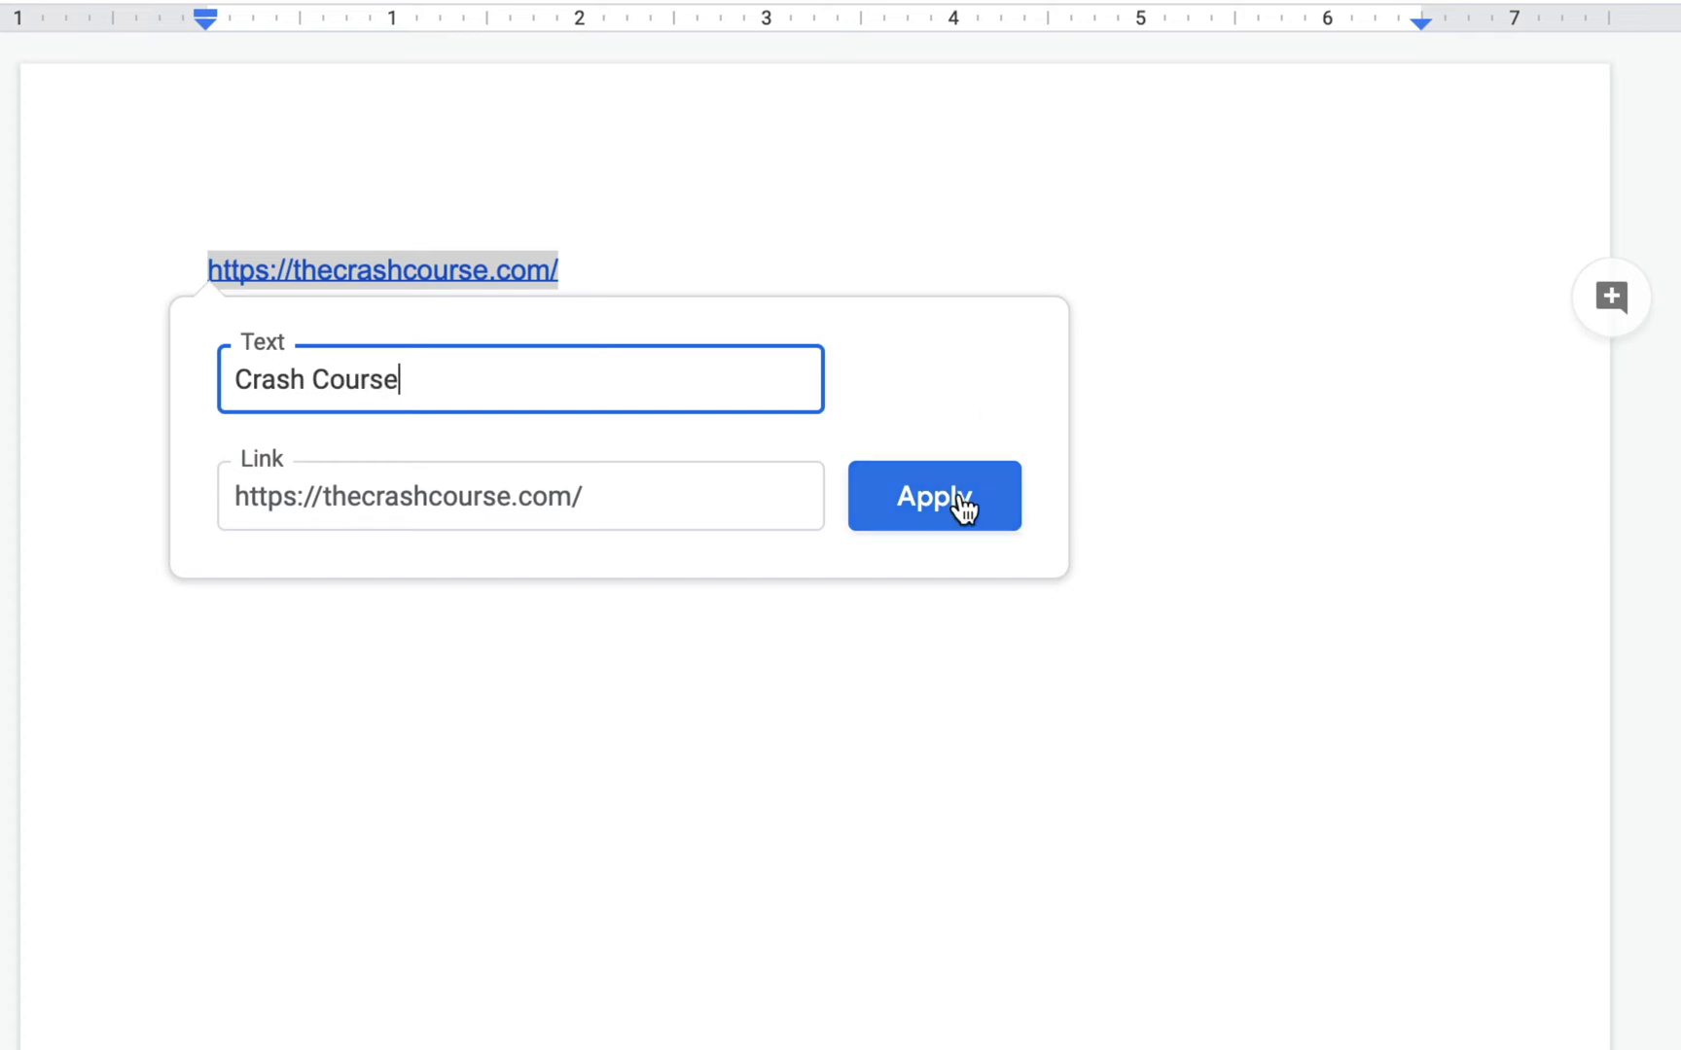
pyautogui.click(961, 501)
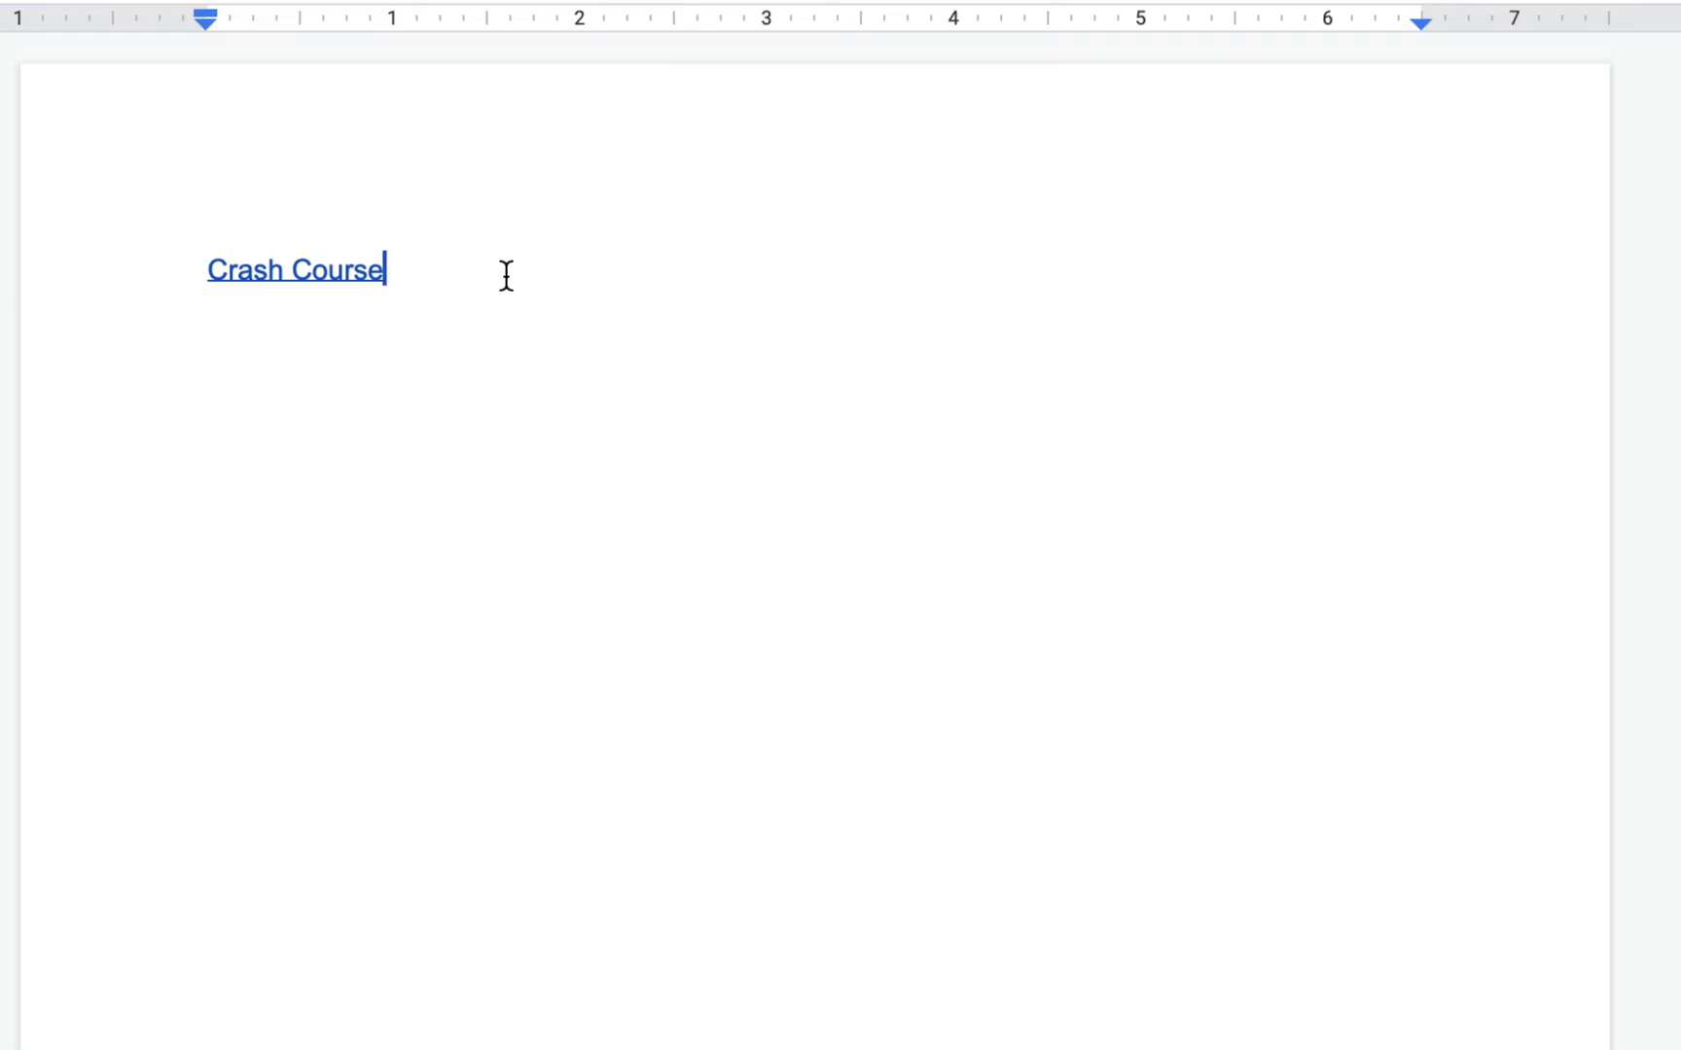
pyautogui.click(356, 266)
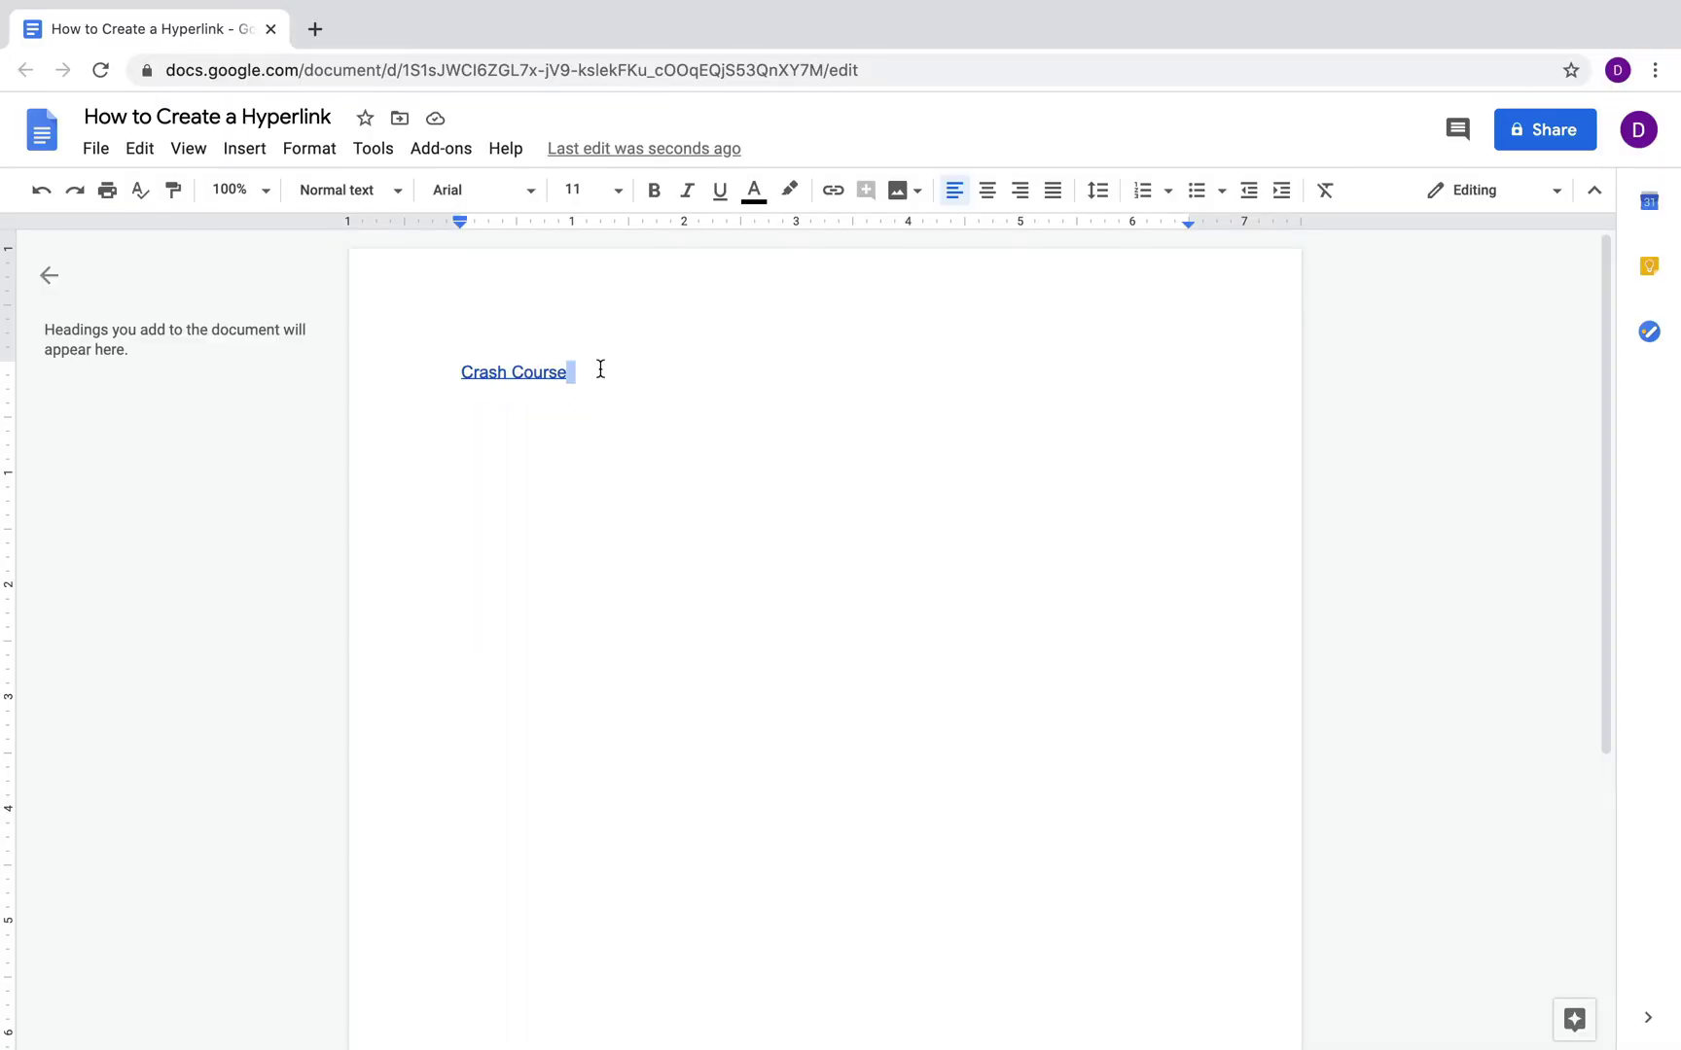
pyautogui.click(536, 374)
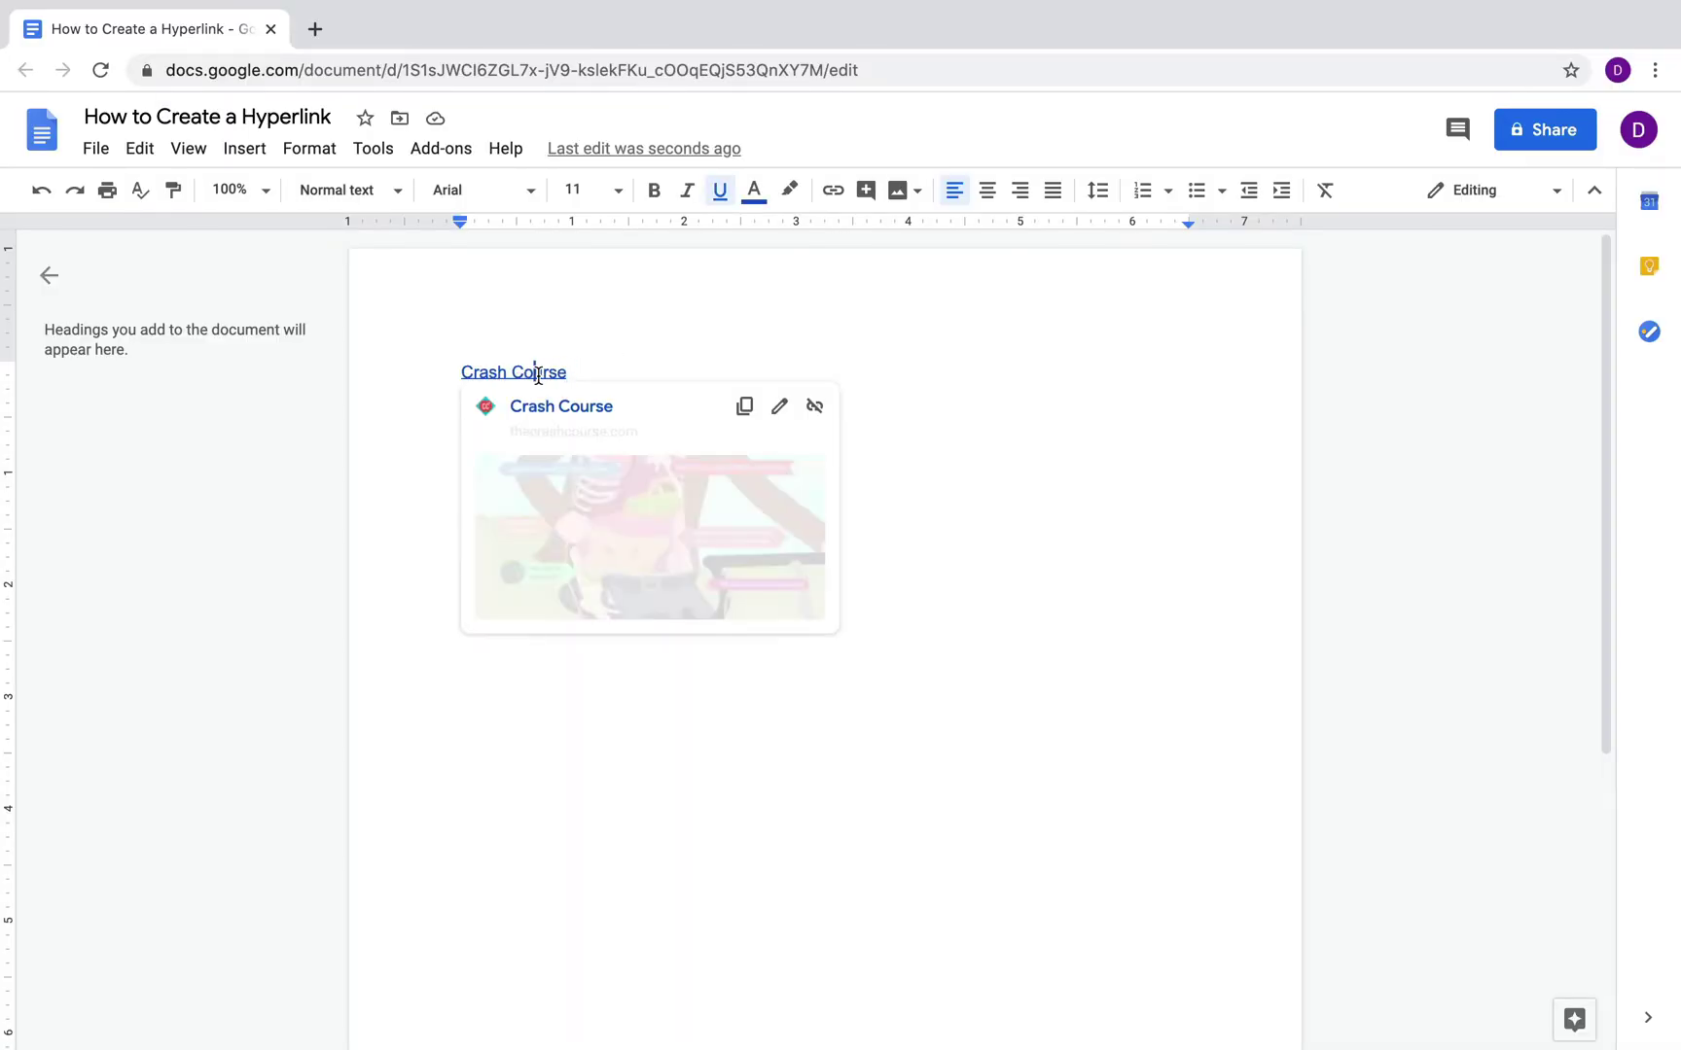
pyautogui.click(779, 408)
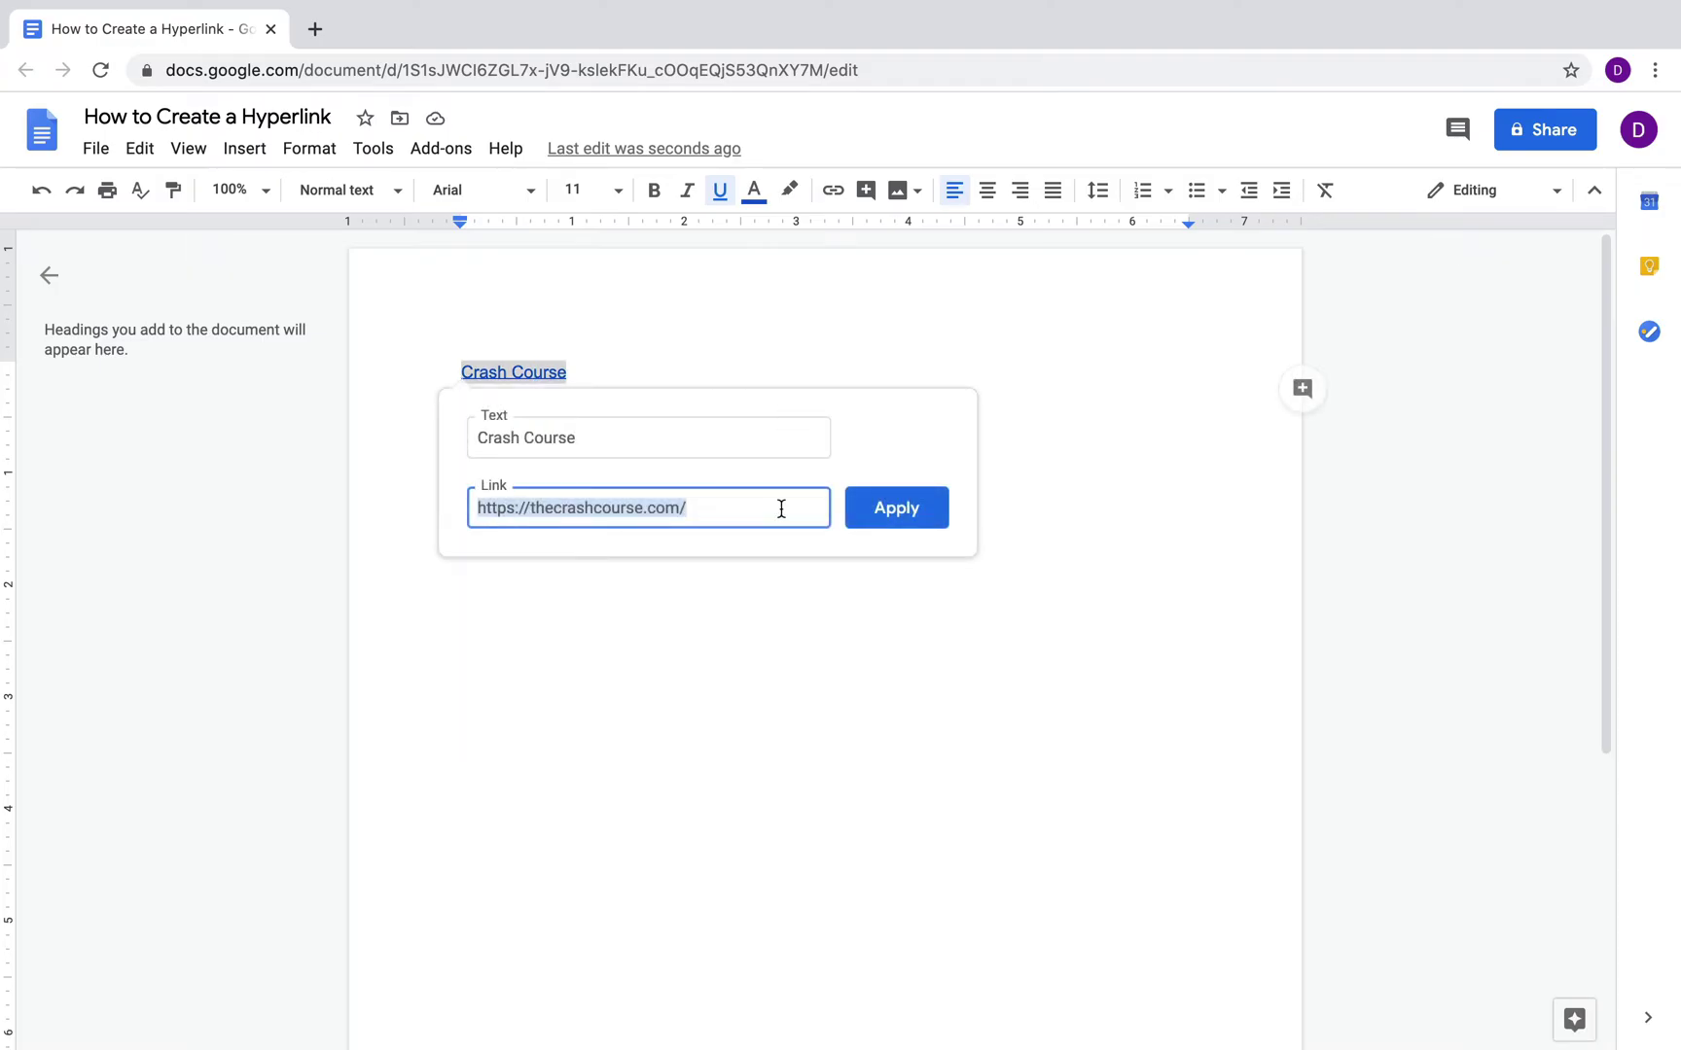
pyautogui.write('www.national')
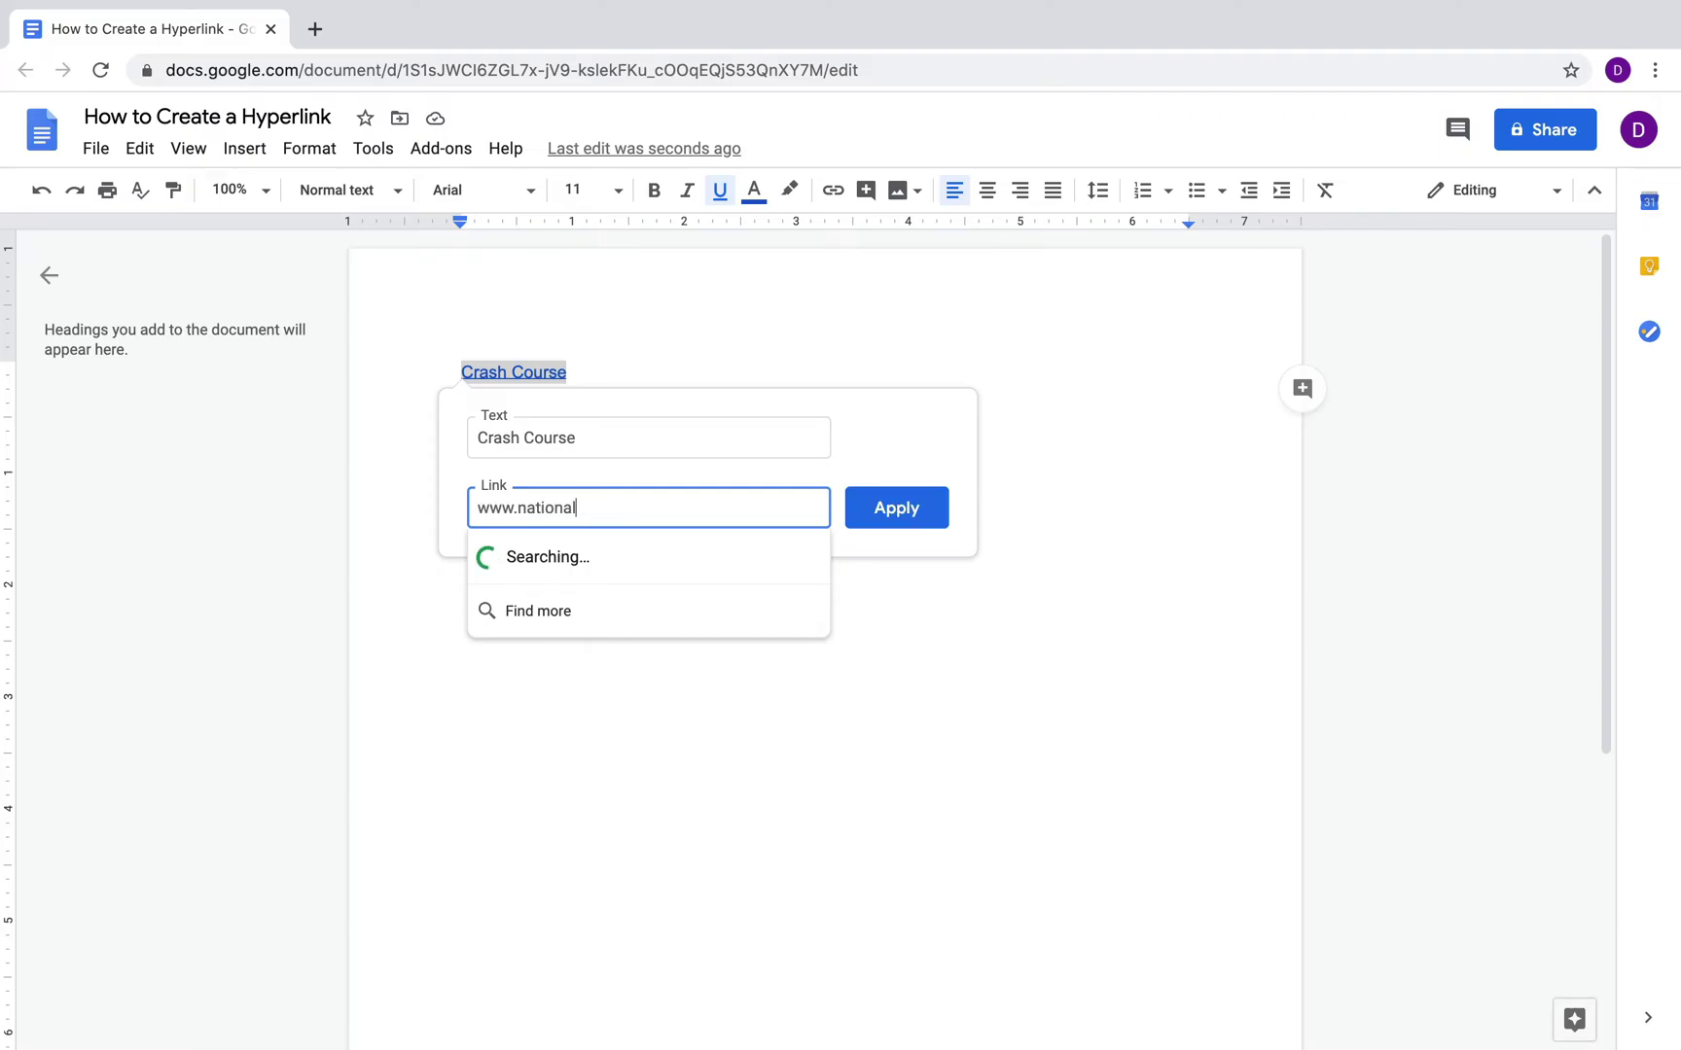
pyautogui.write('geographic.com')
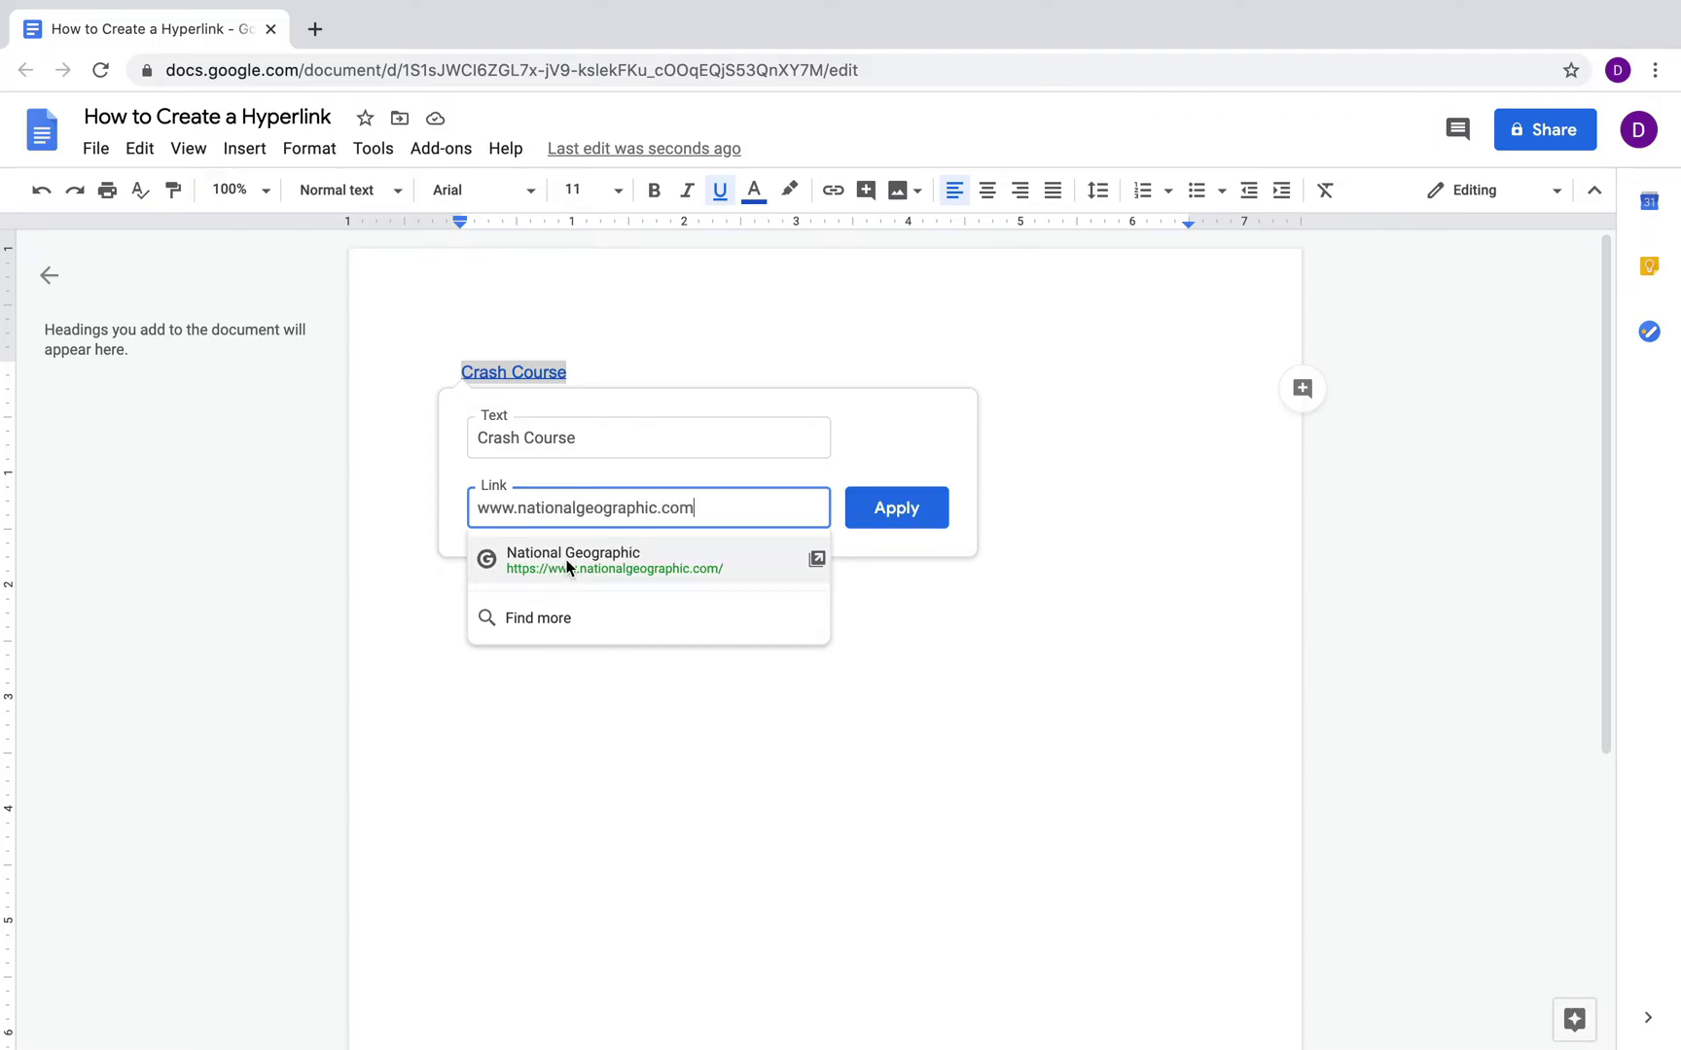
pyautogui.click(567, 567)
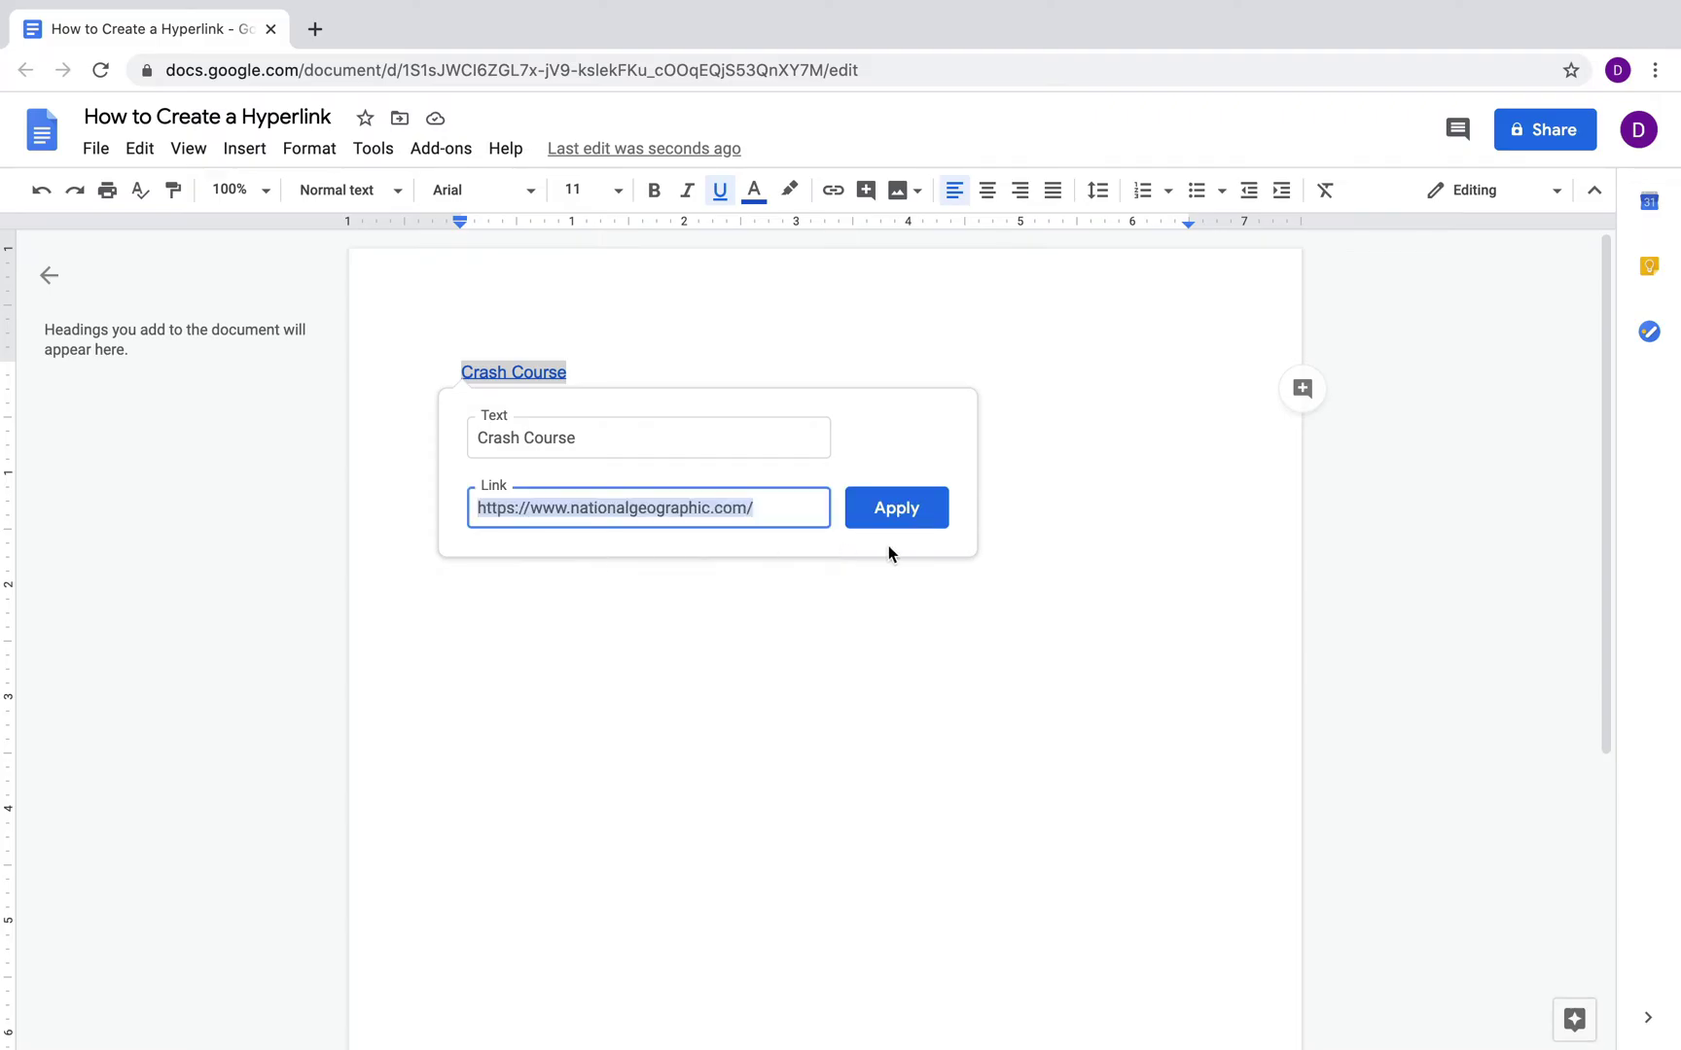
pyautogui.click(894, 510)
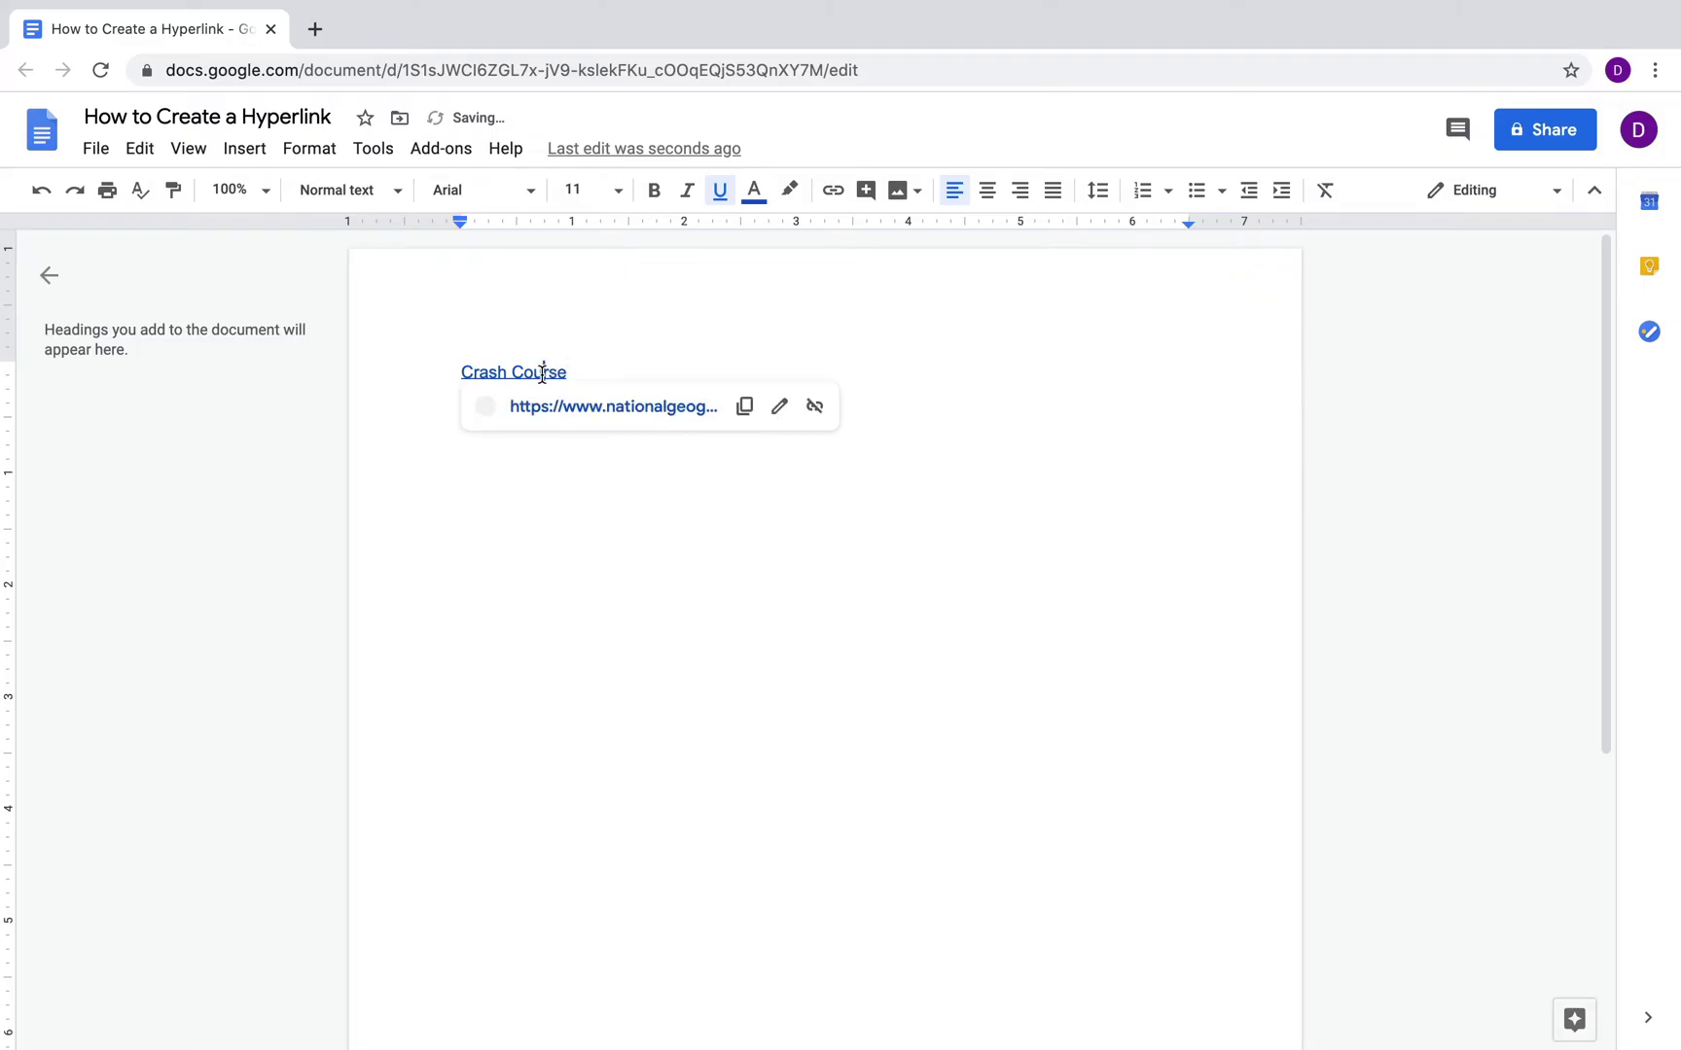
pyautogui.click(545, 408)
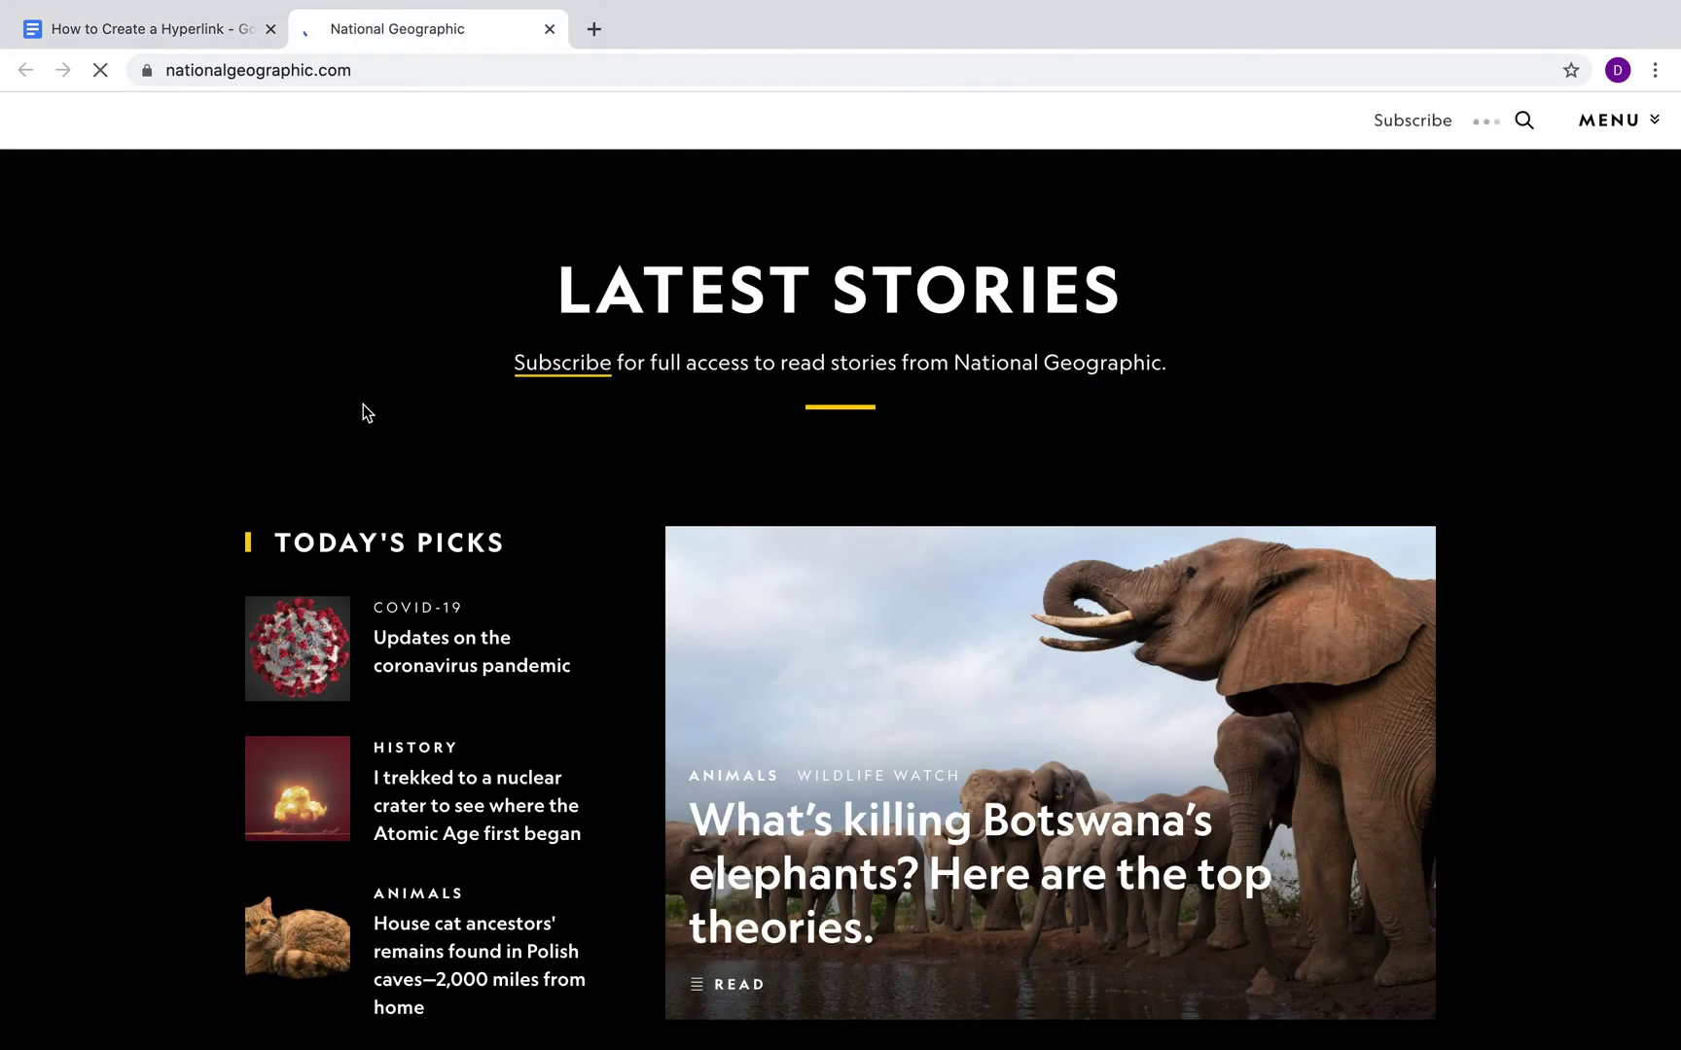
pyautogui.click(549, 29)
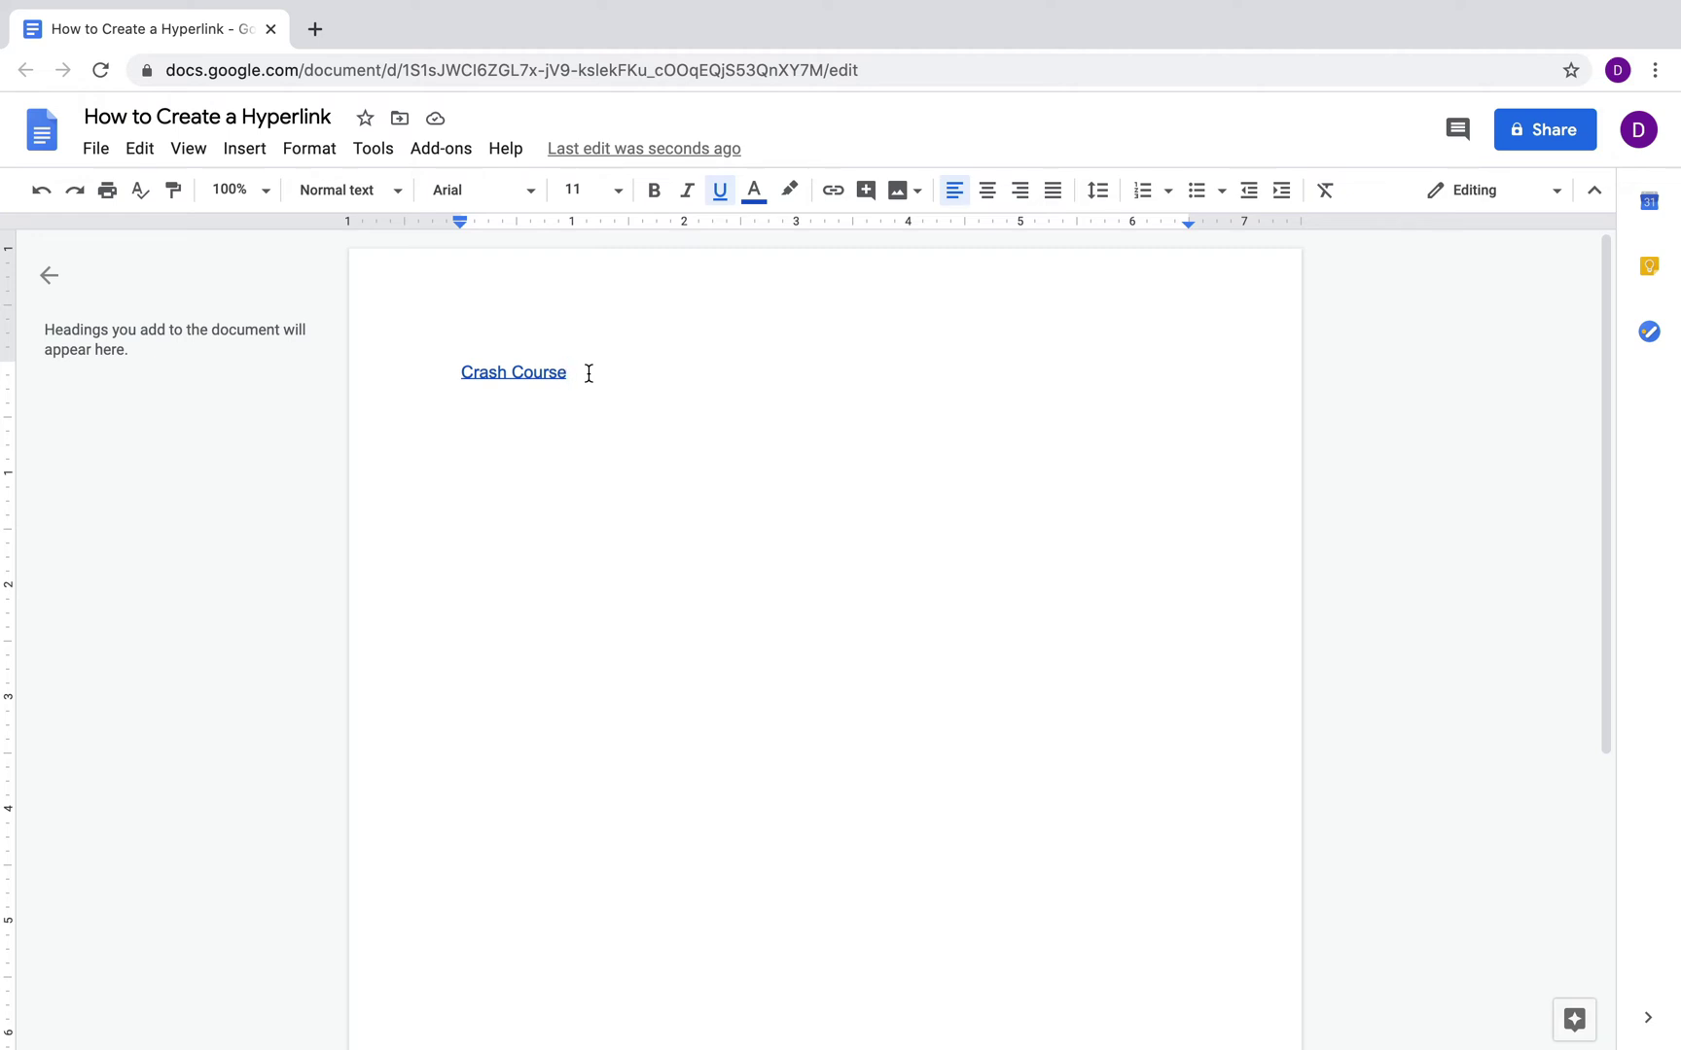
pyautogui.moveTo(589, 374); pyautogui.dragTo(444, 379)
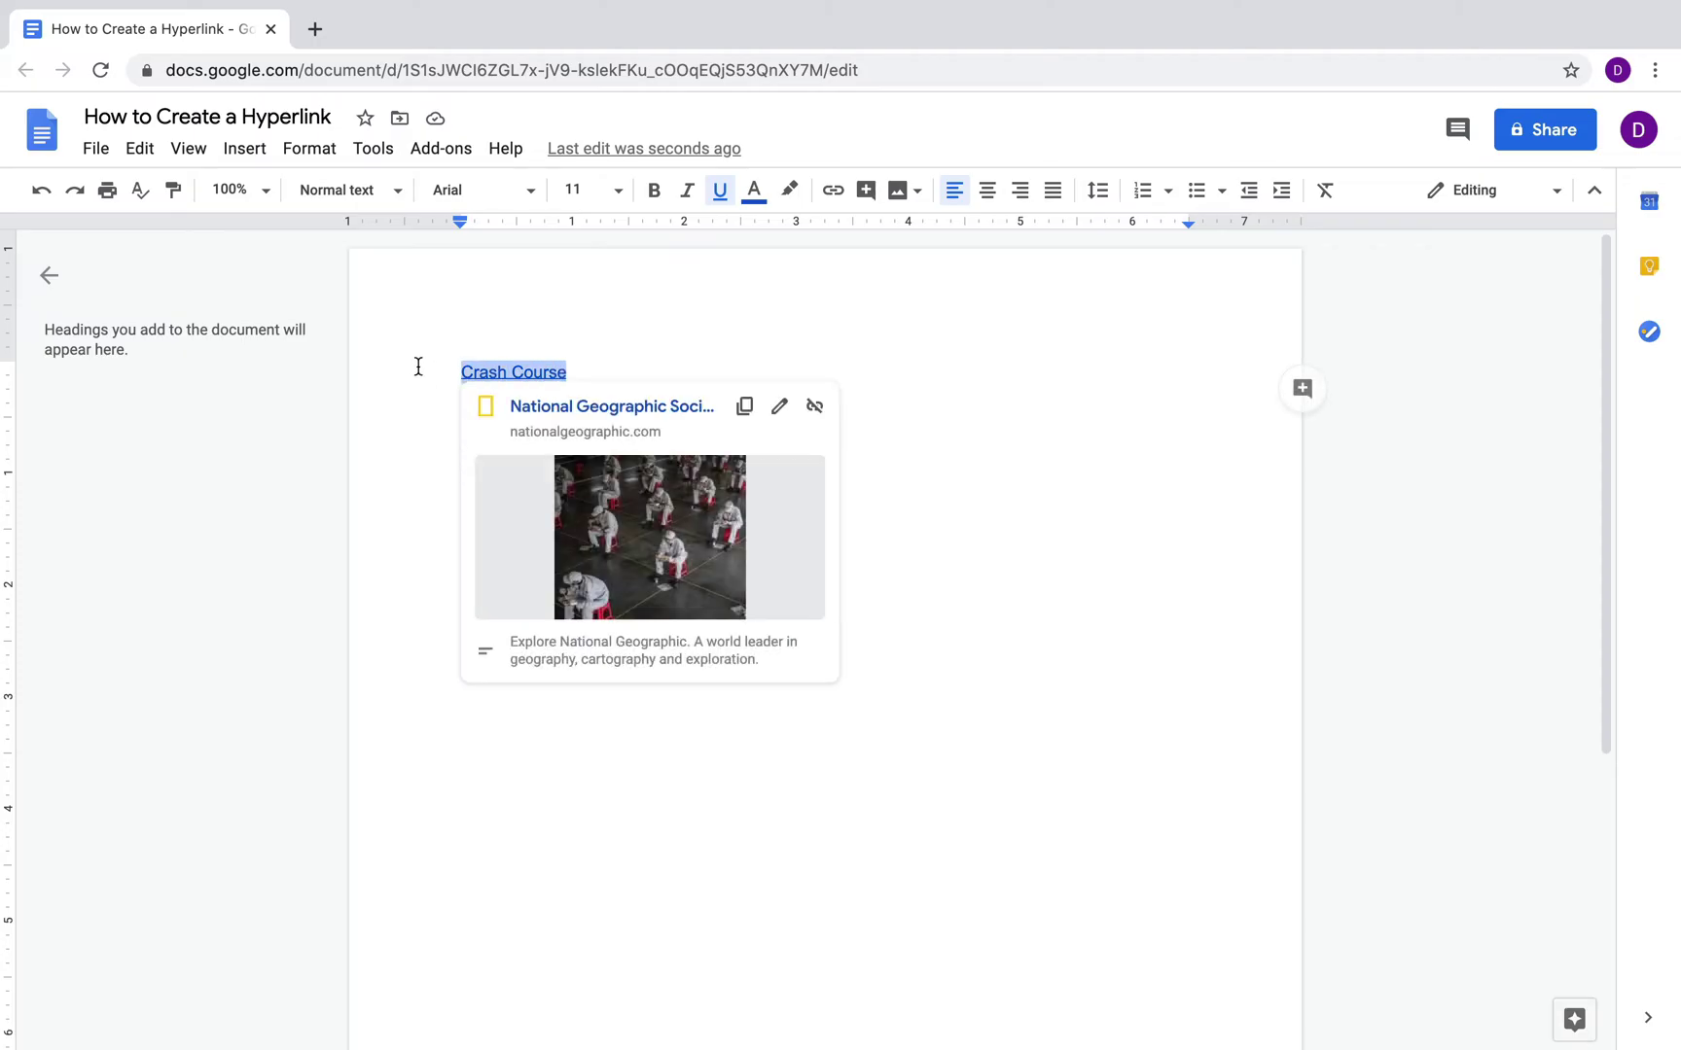
pyautogui.press('BackSpace')
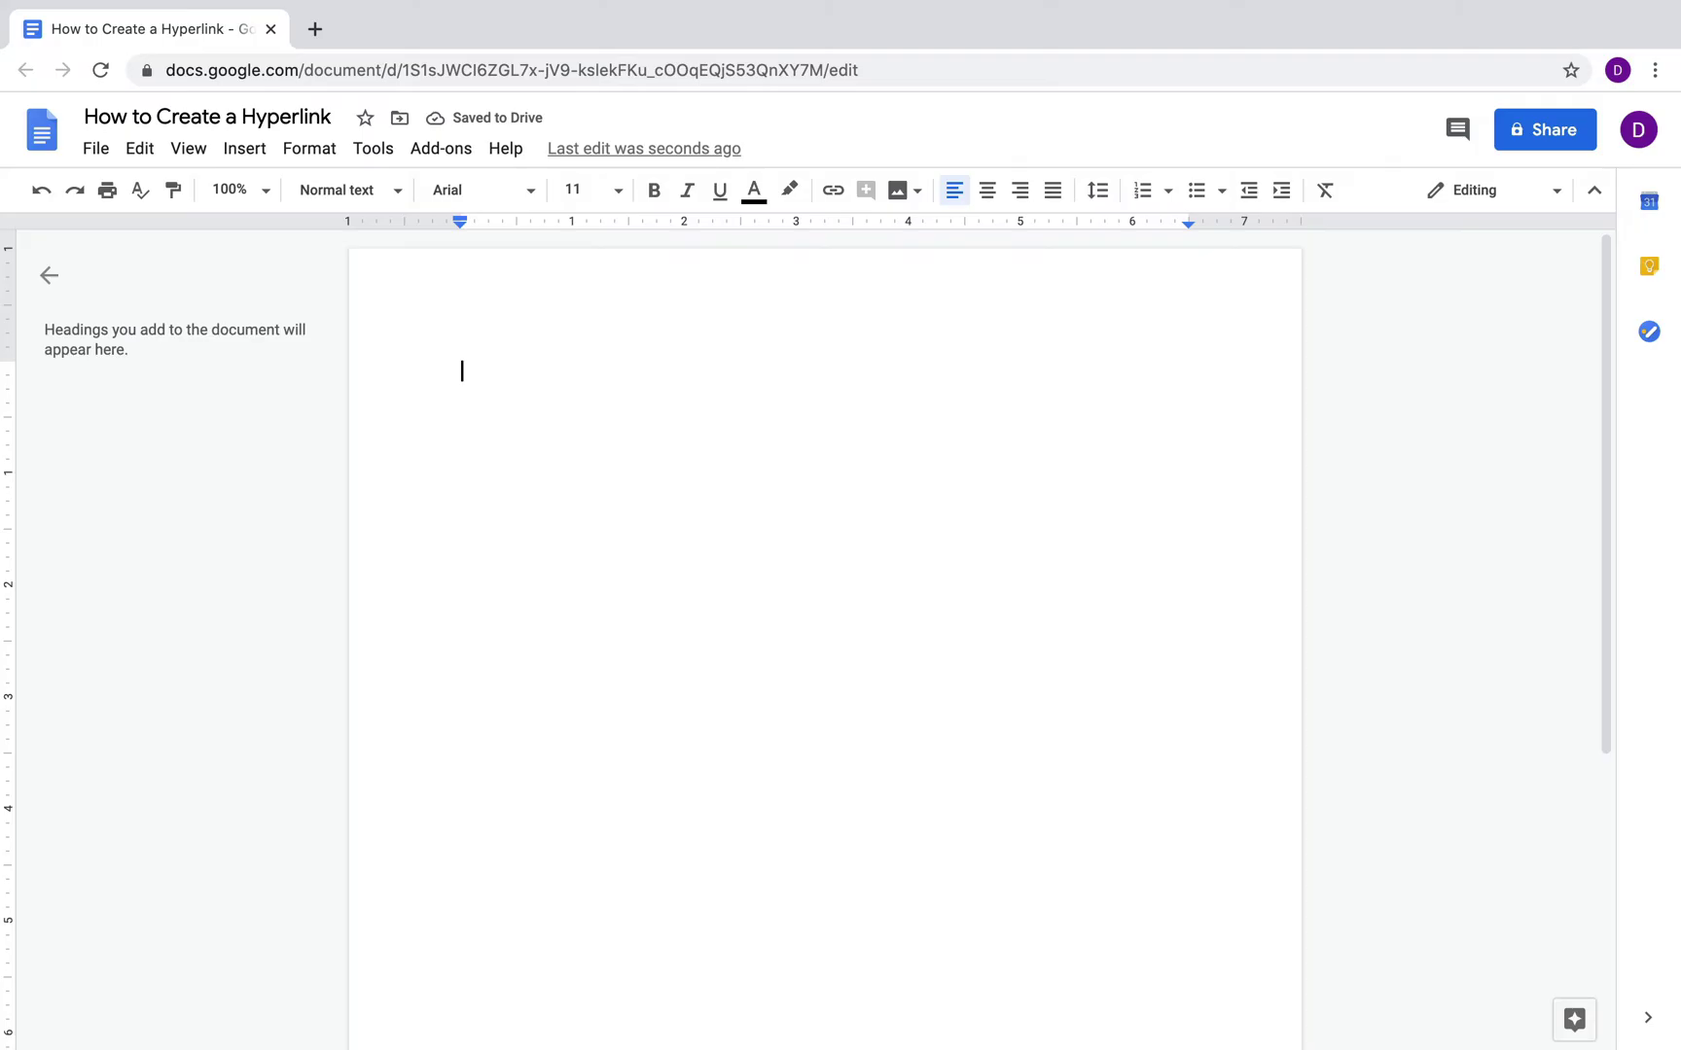
pyautogui.write('www.d')
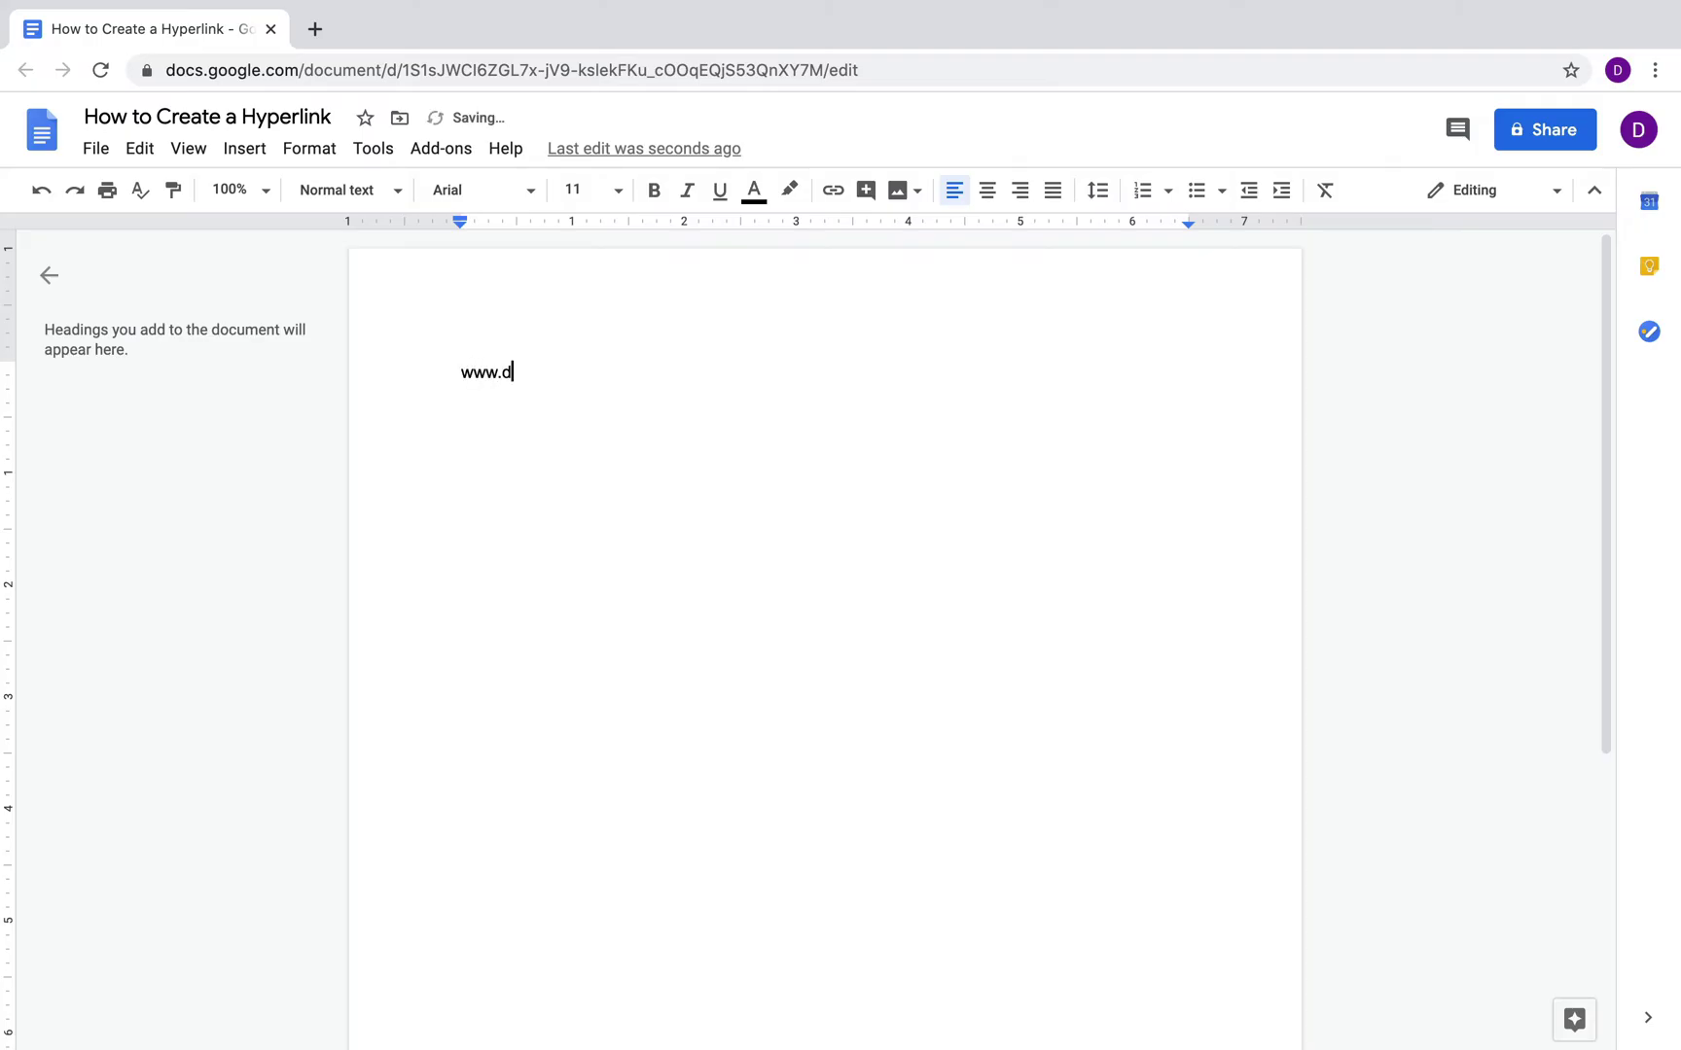
pyautogui.write('ictionary.com')
pyautogui.press('Return')
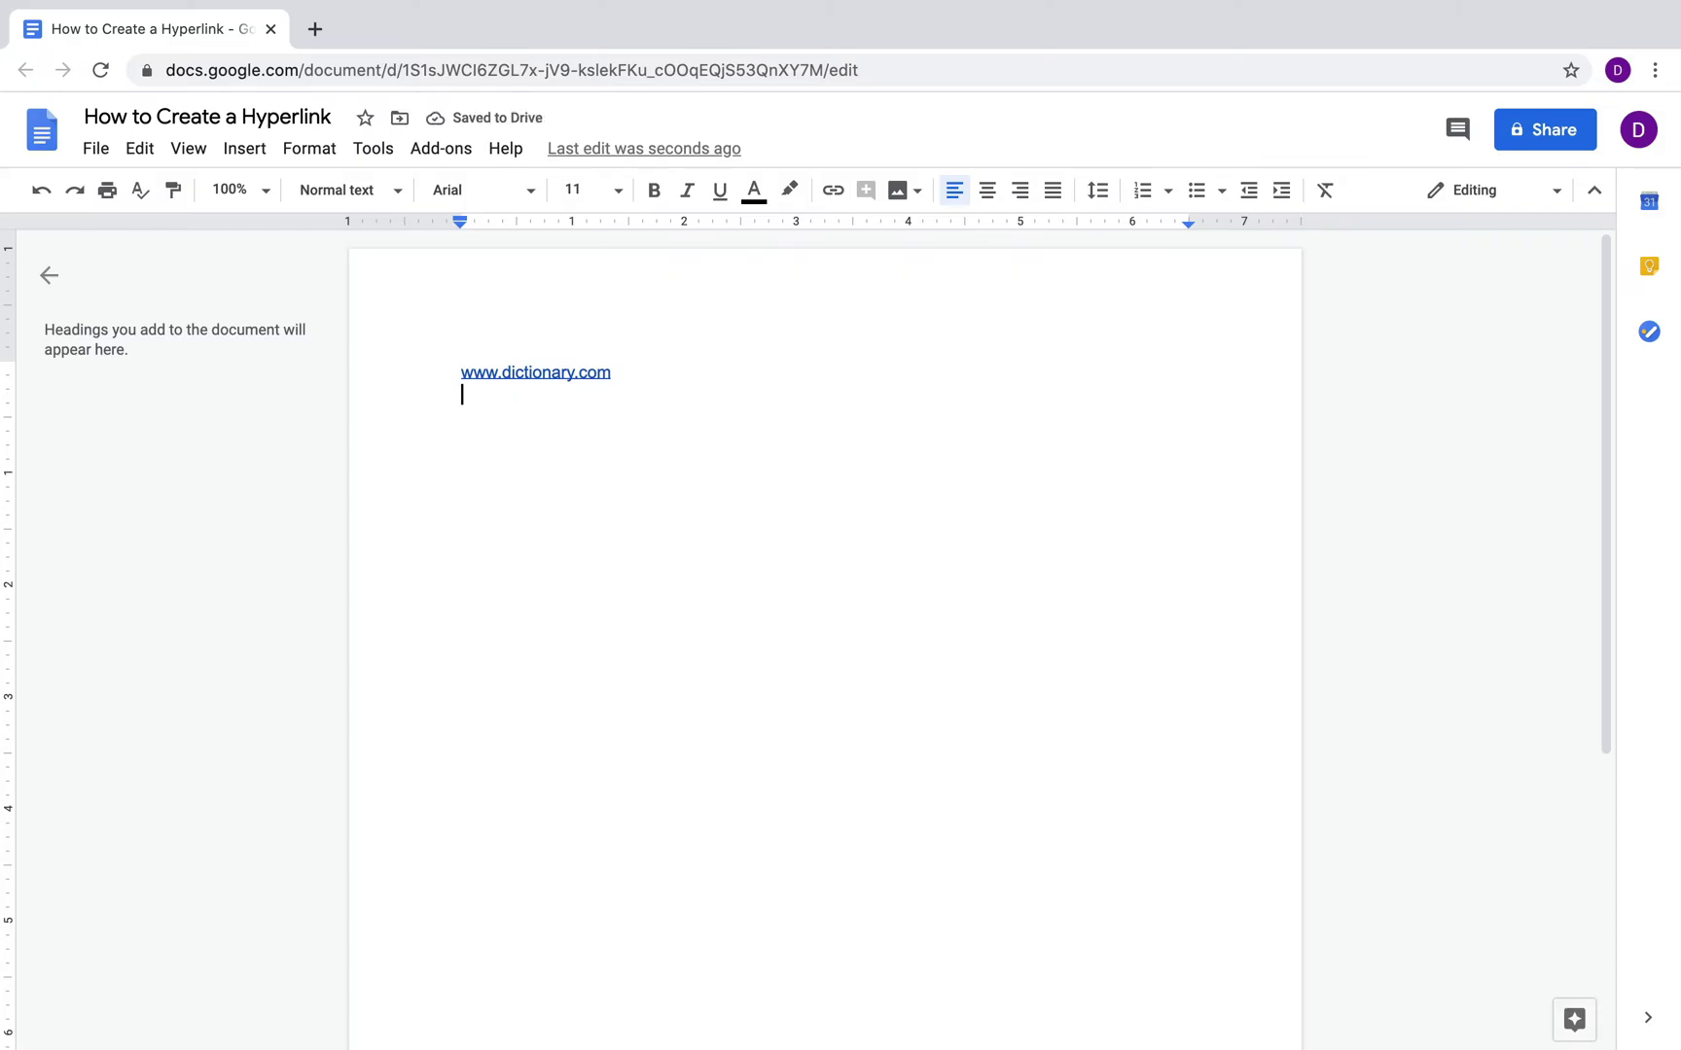
pyautogui.click(508, 371)
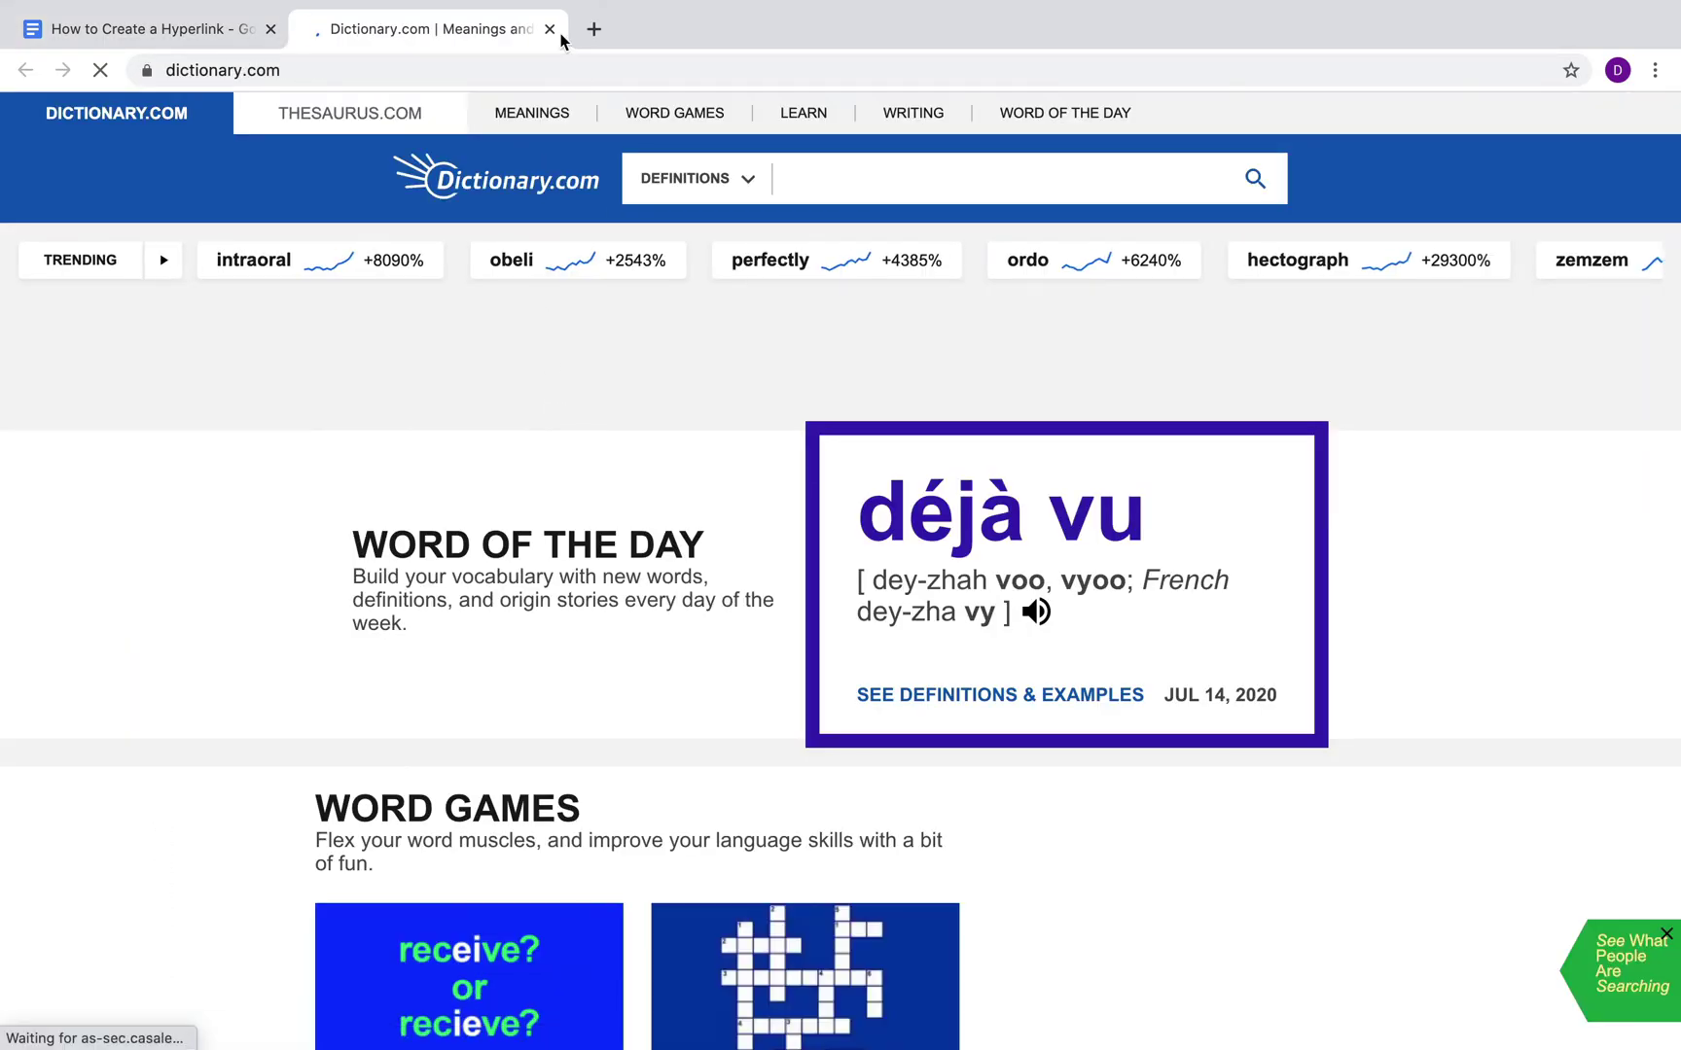
# Type plain unlinked text 'dictionary.com' on the first line and select it.
pyautogui.click(550, 28)
pyautogui.write('dictionary.com')
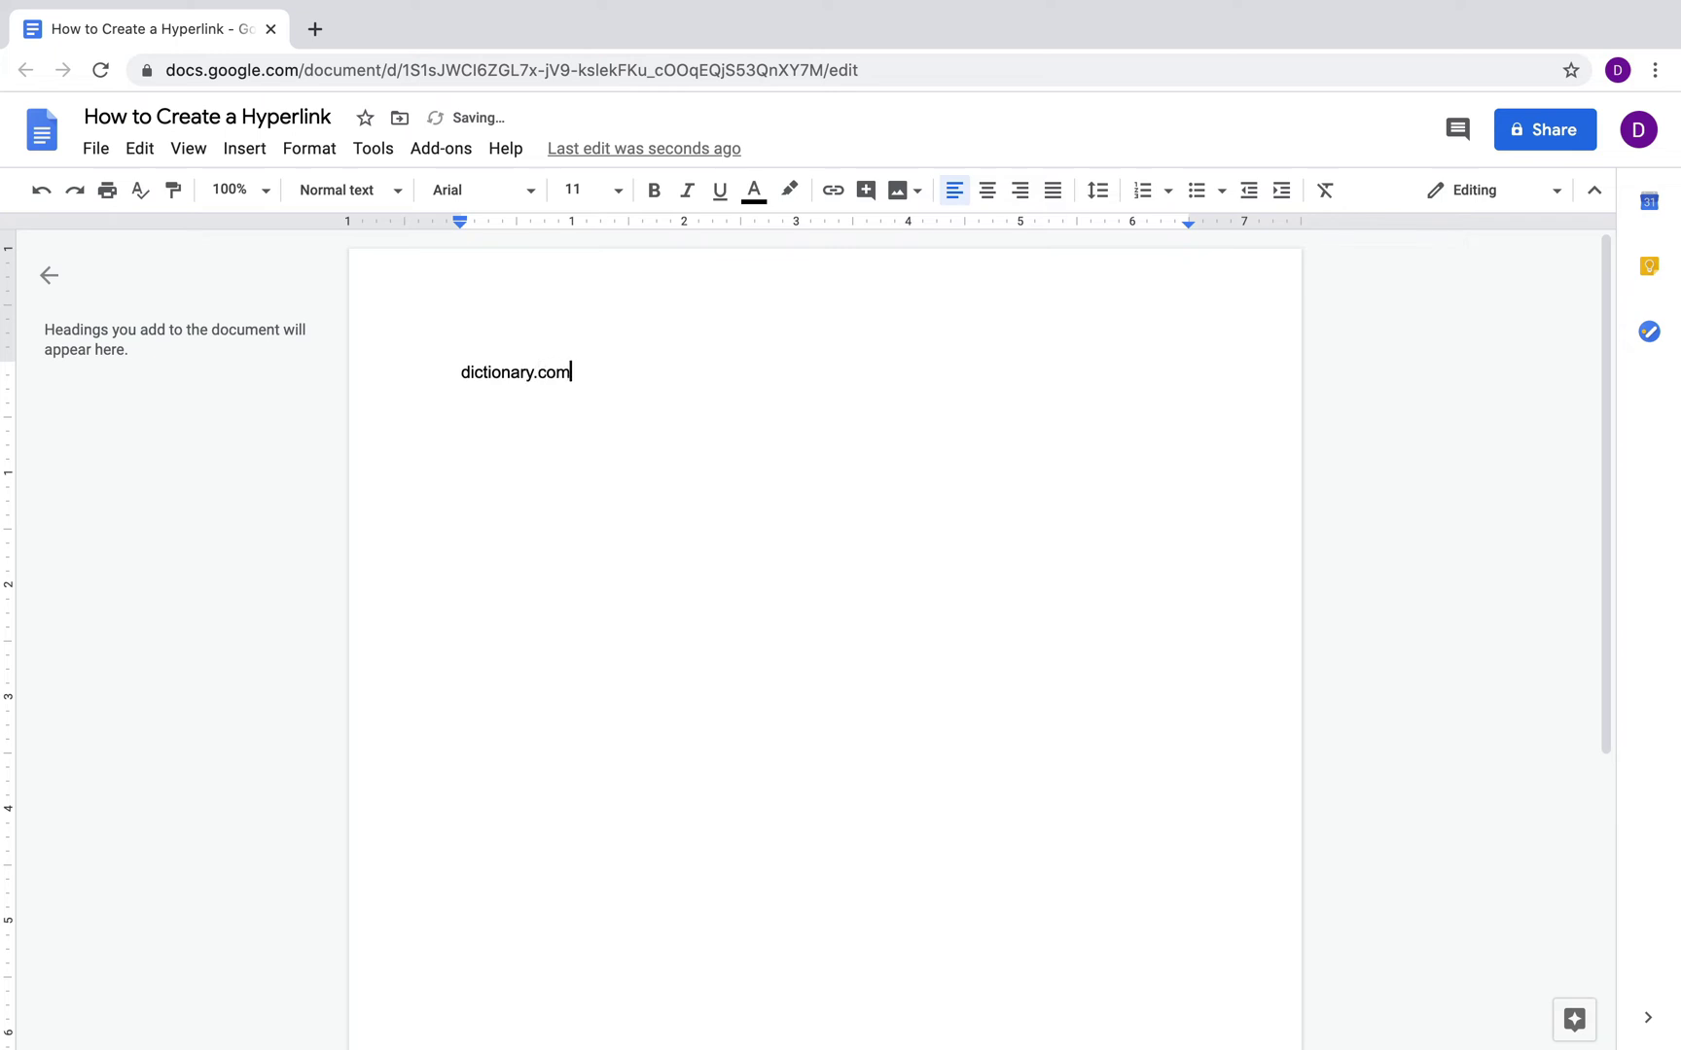
pyautogui.press('Return')
pyautogui.click(509, 431)
pyautogui.moveTo(580, 376); pyautogui.dragTo(450, 368)
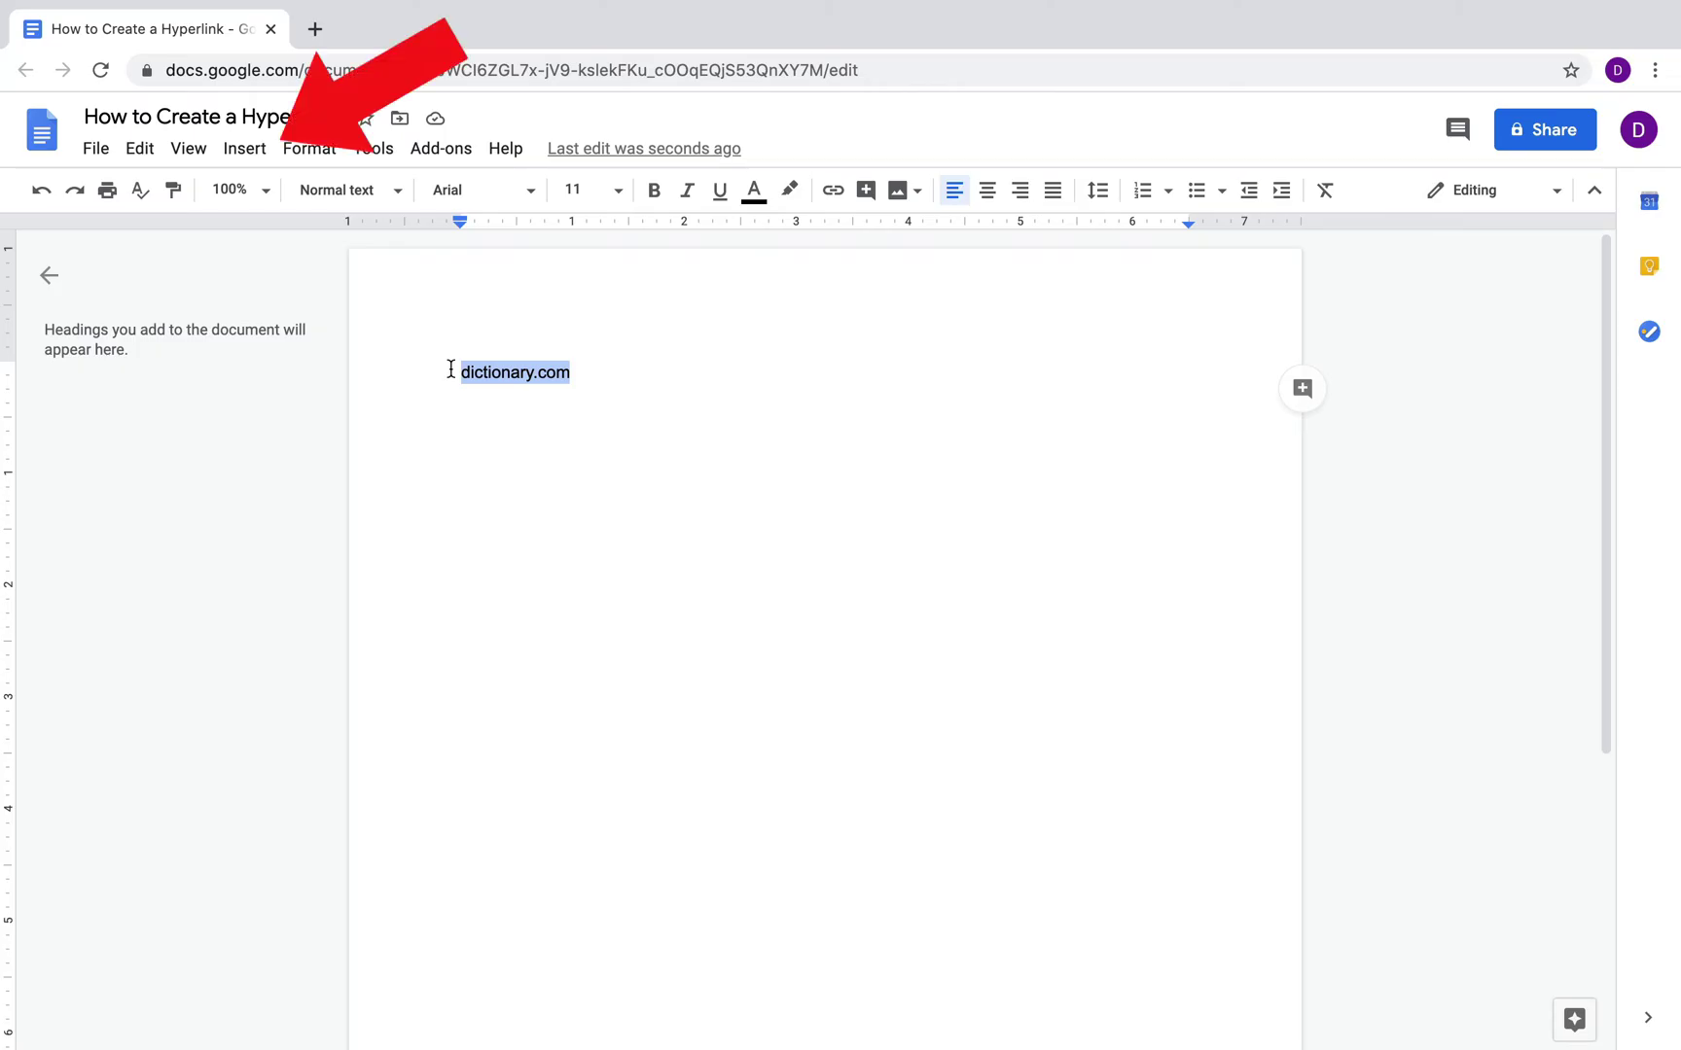
pyautogui.click(258, 164)
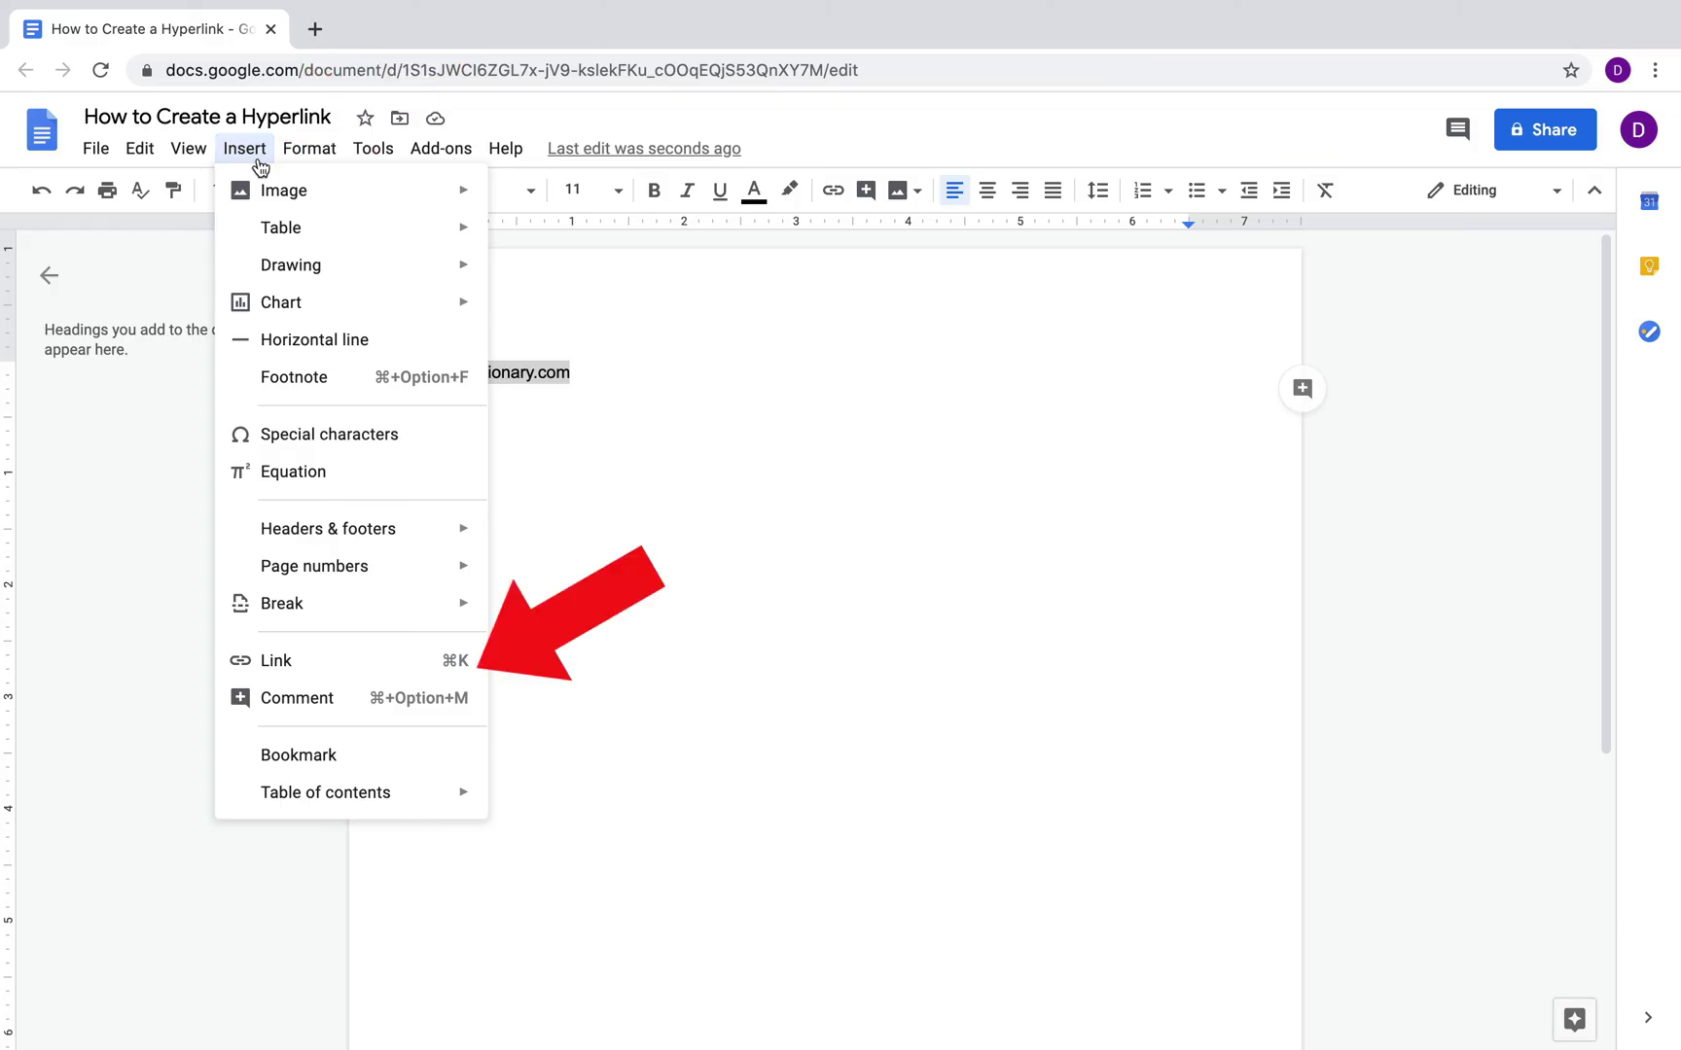
pyautogui.click(301, 663)
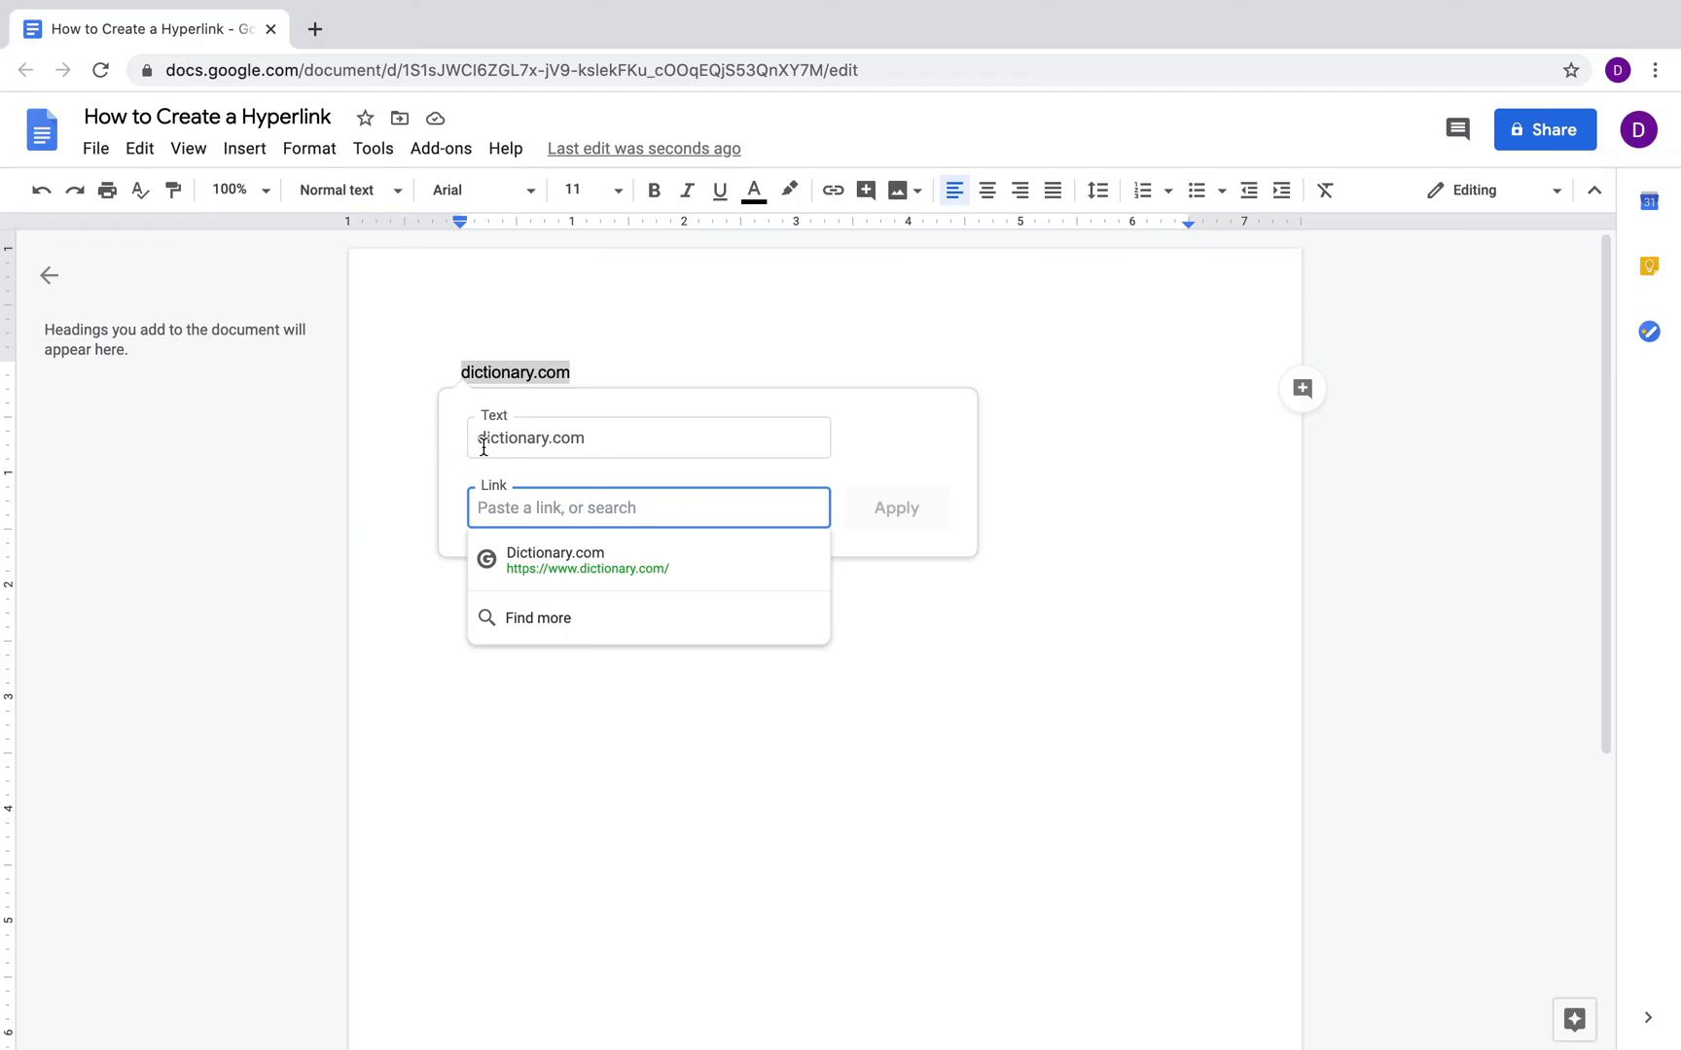
pyautogui.click(500, 563)
pyautogui.click(903, 513)
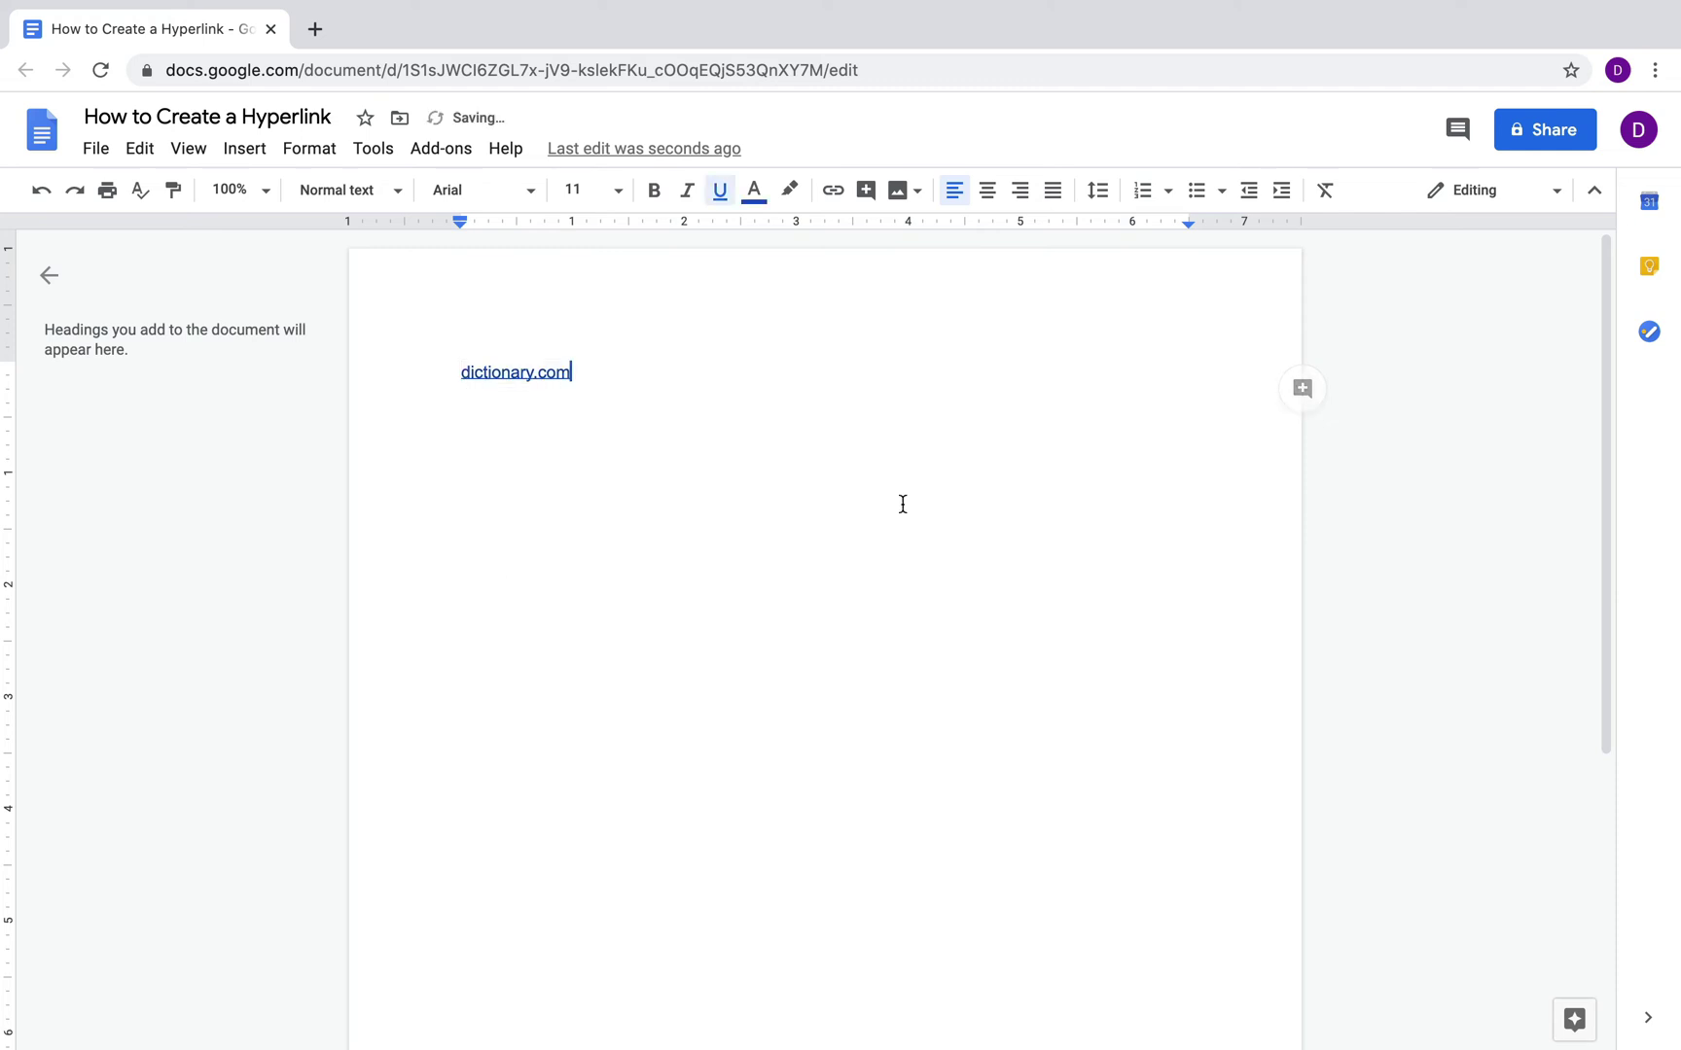
pyautogui.moveTo(594, 370); pyautogui.dragTo(439, 364)
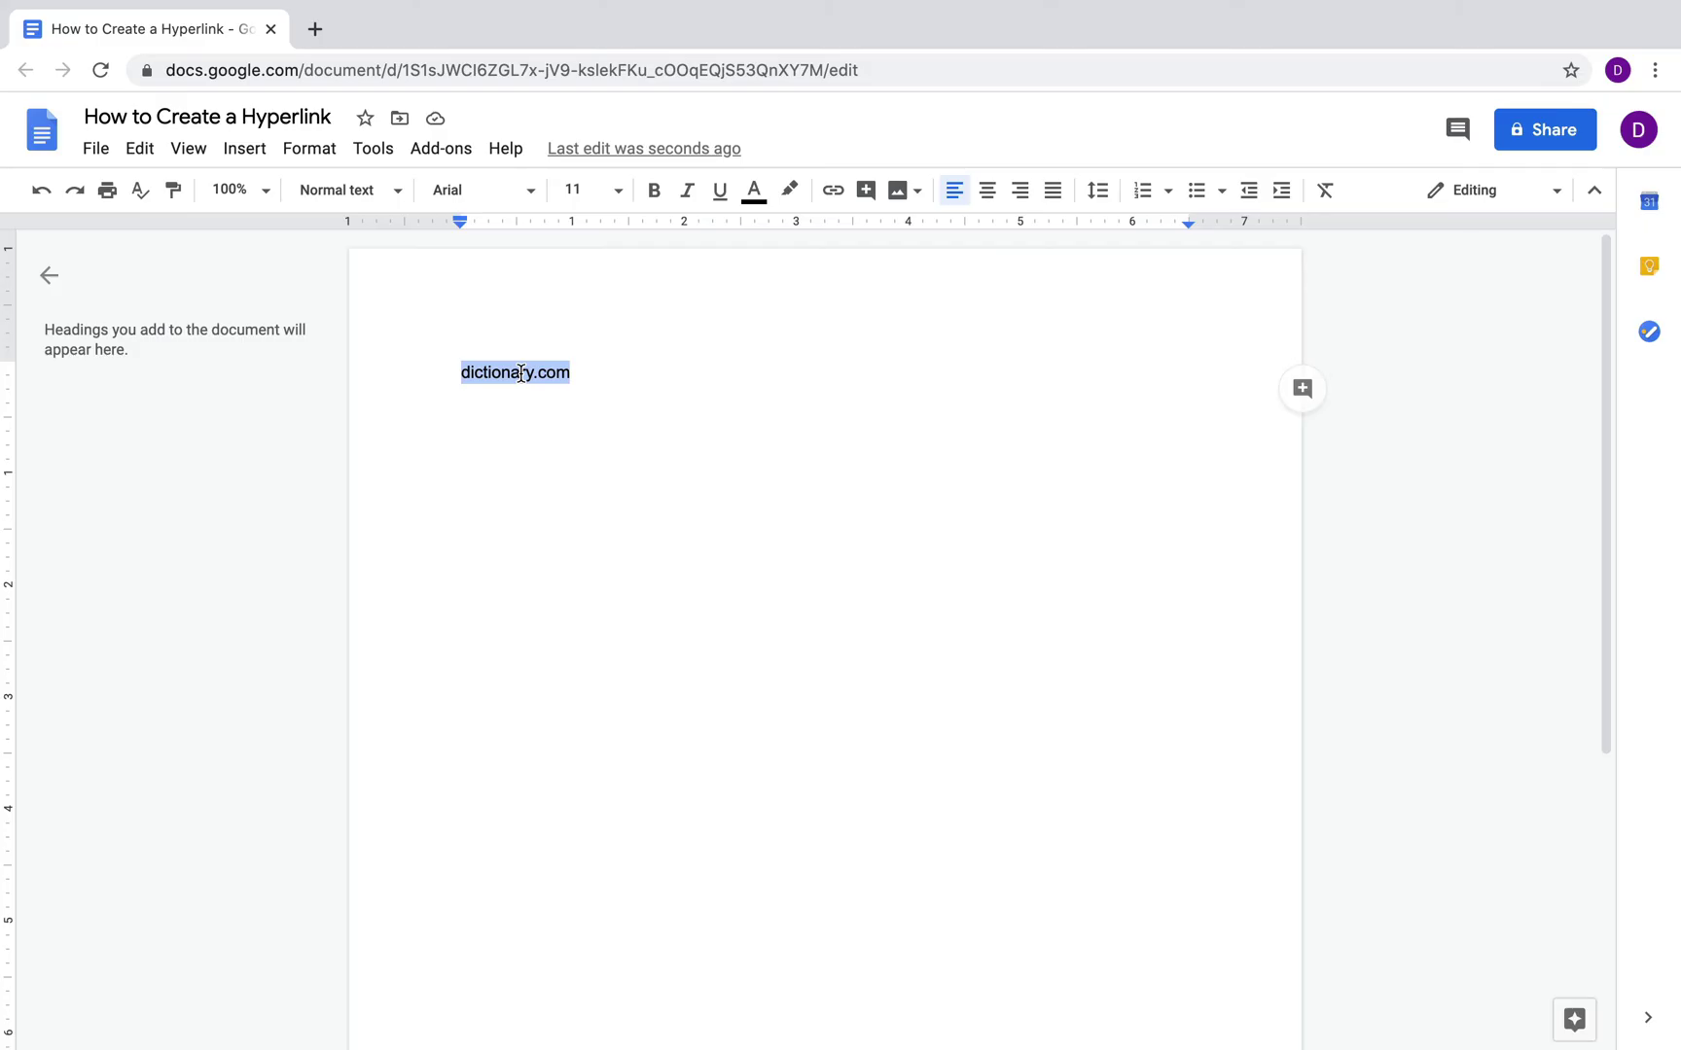
pyautogui.rightClick(521, 373)
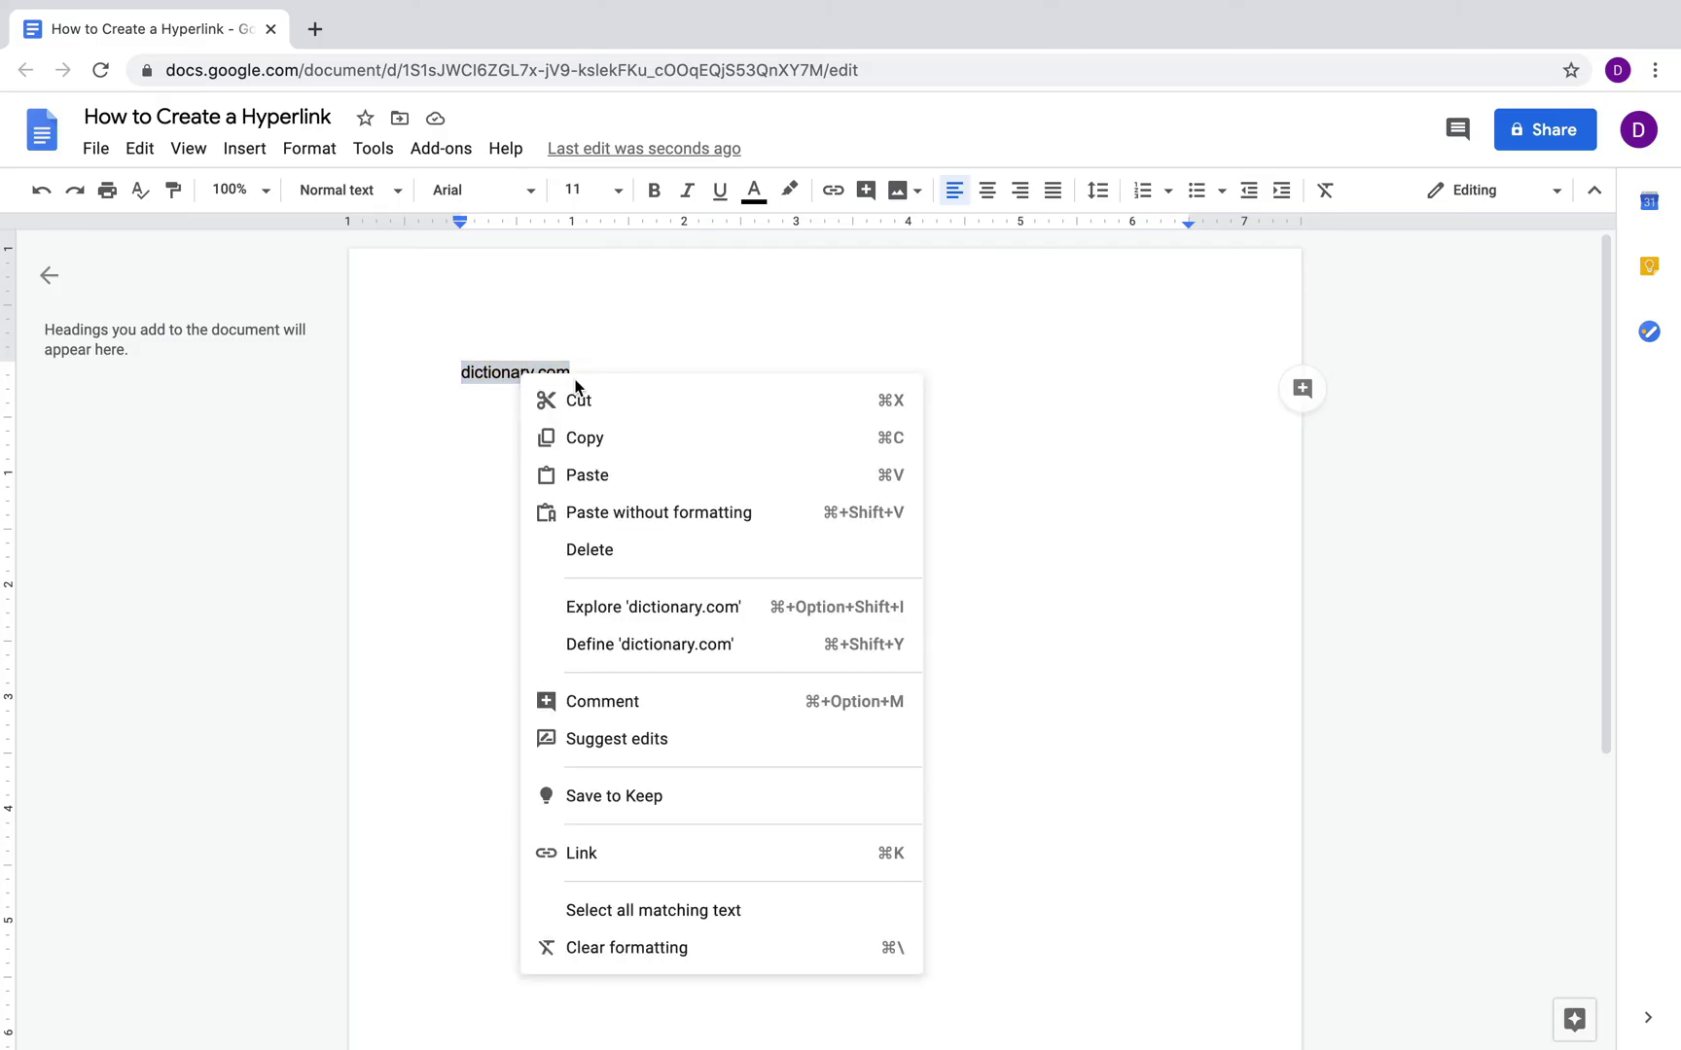
pyautogui.click(615, 860)
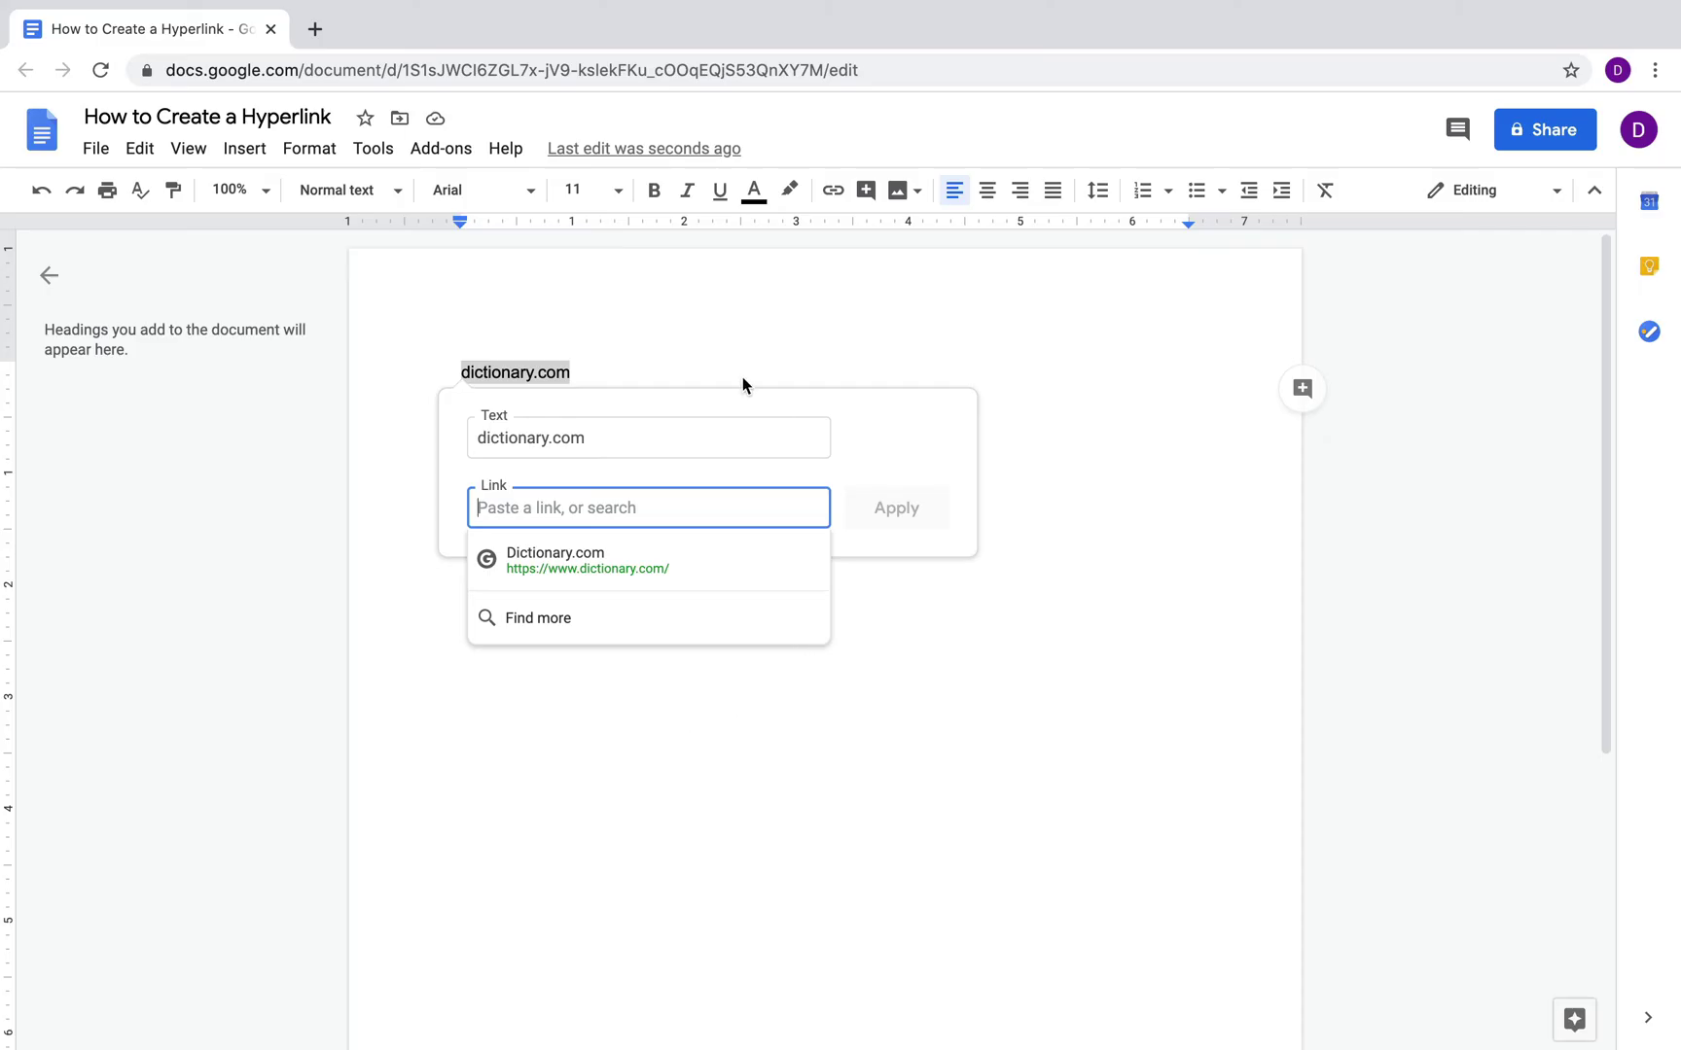
pyautogui.click(718, 574)
pyautogui.click(900, 520)
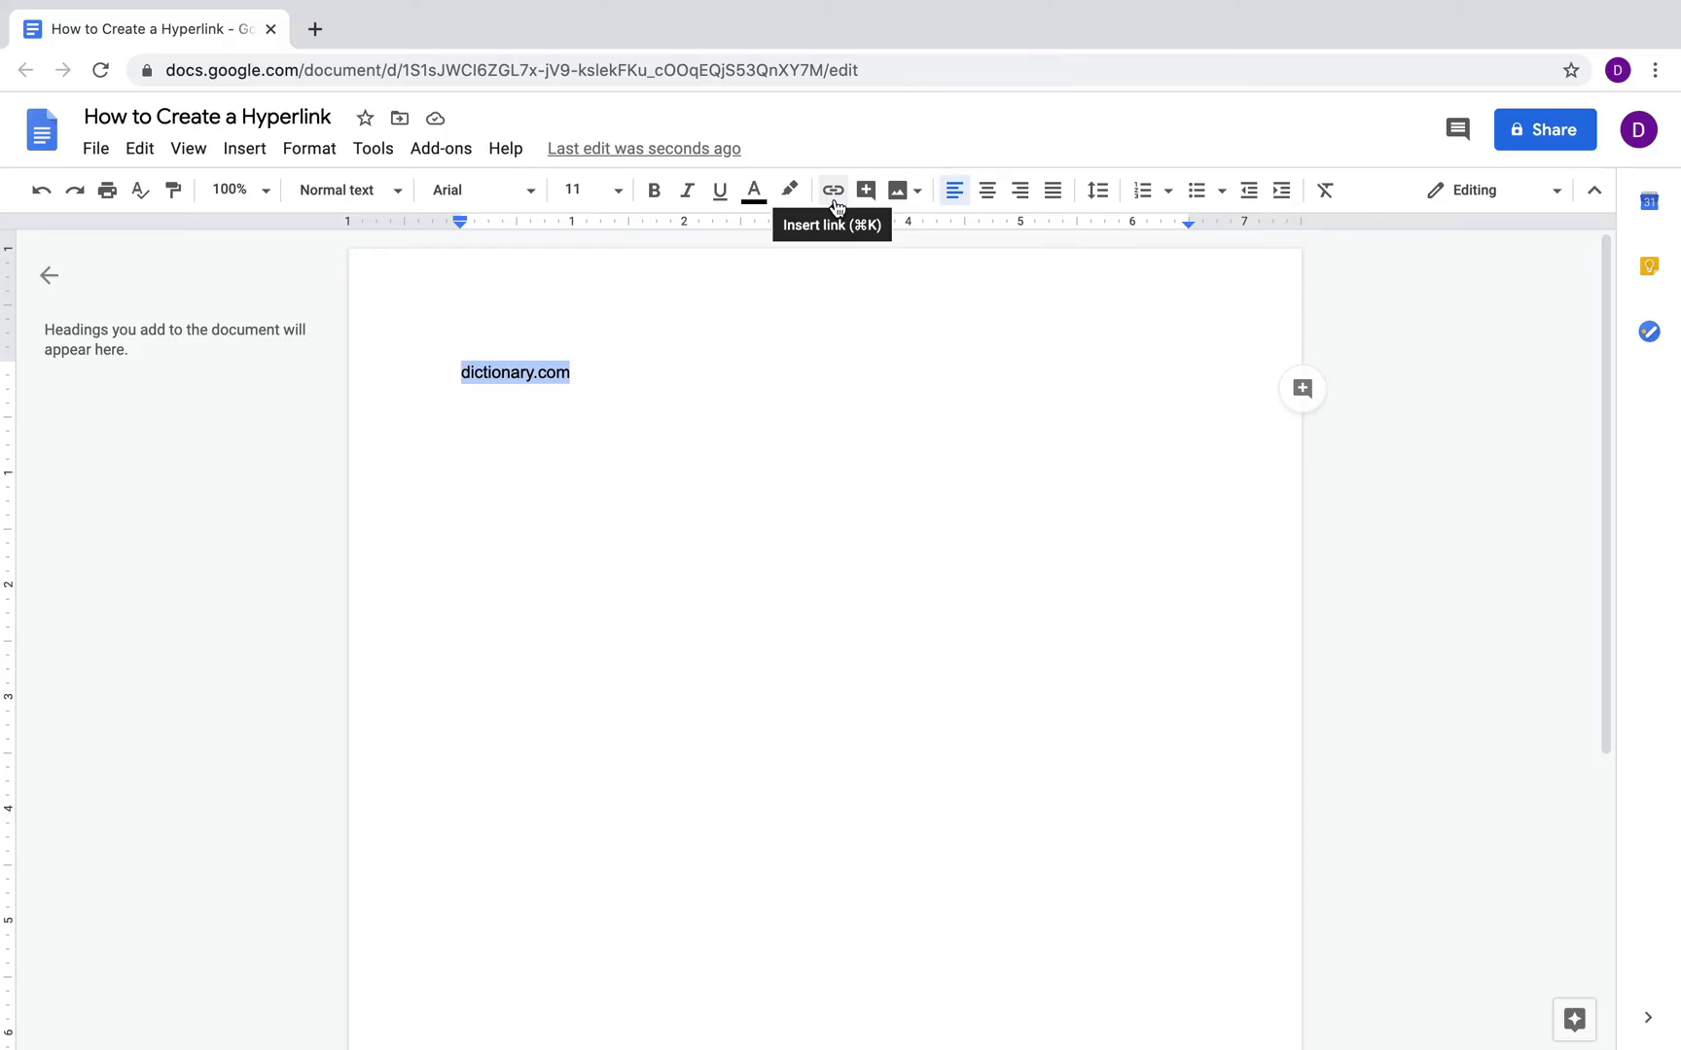
pyautogui.click(834, 191)
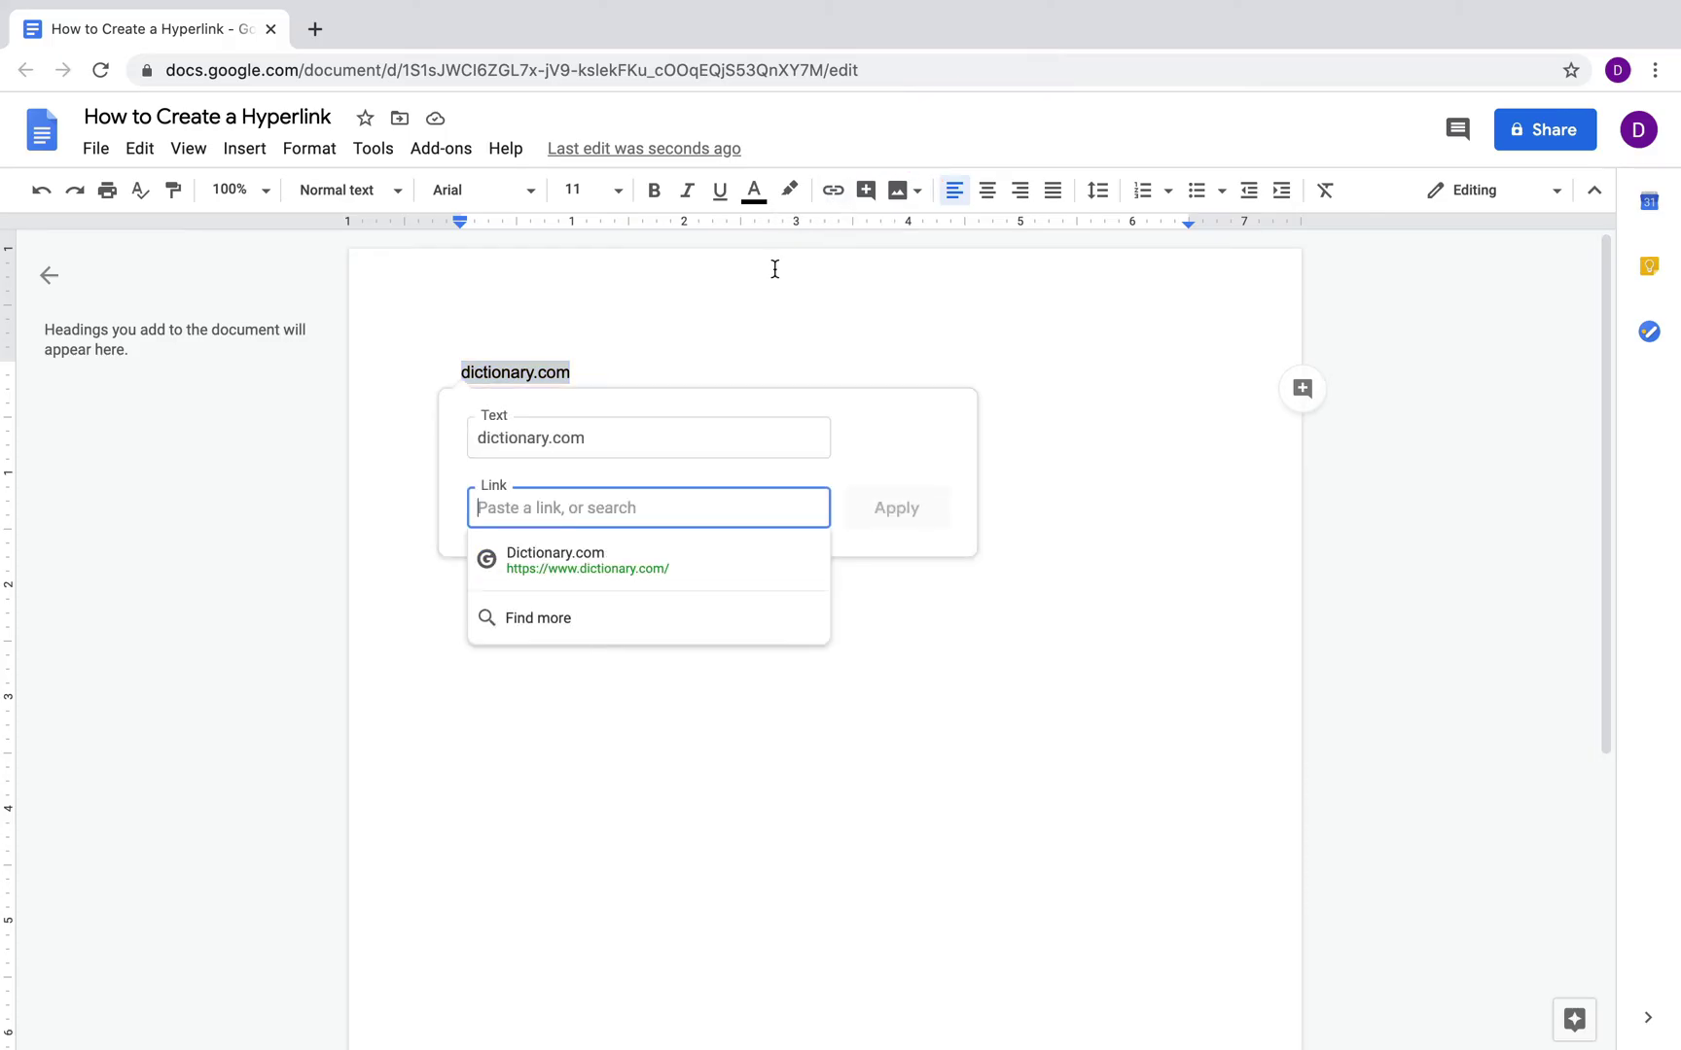
pyautogui.click(635, 573)
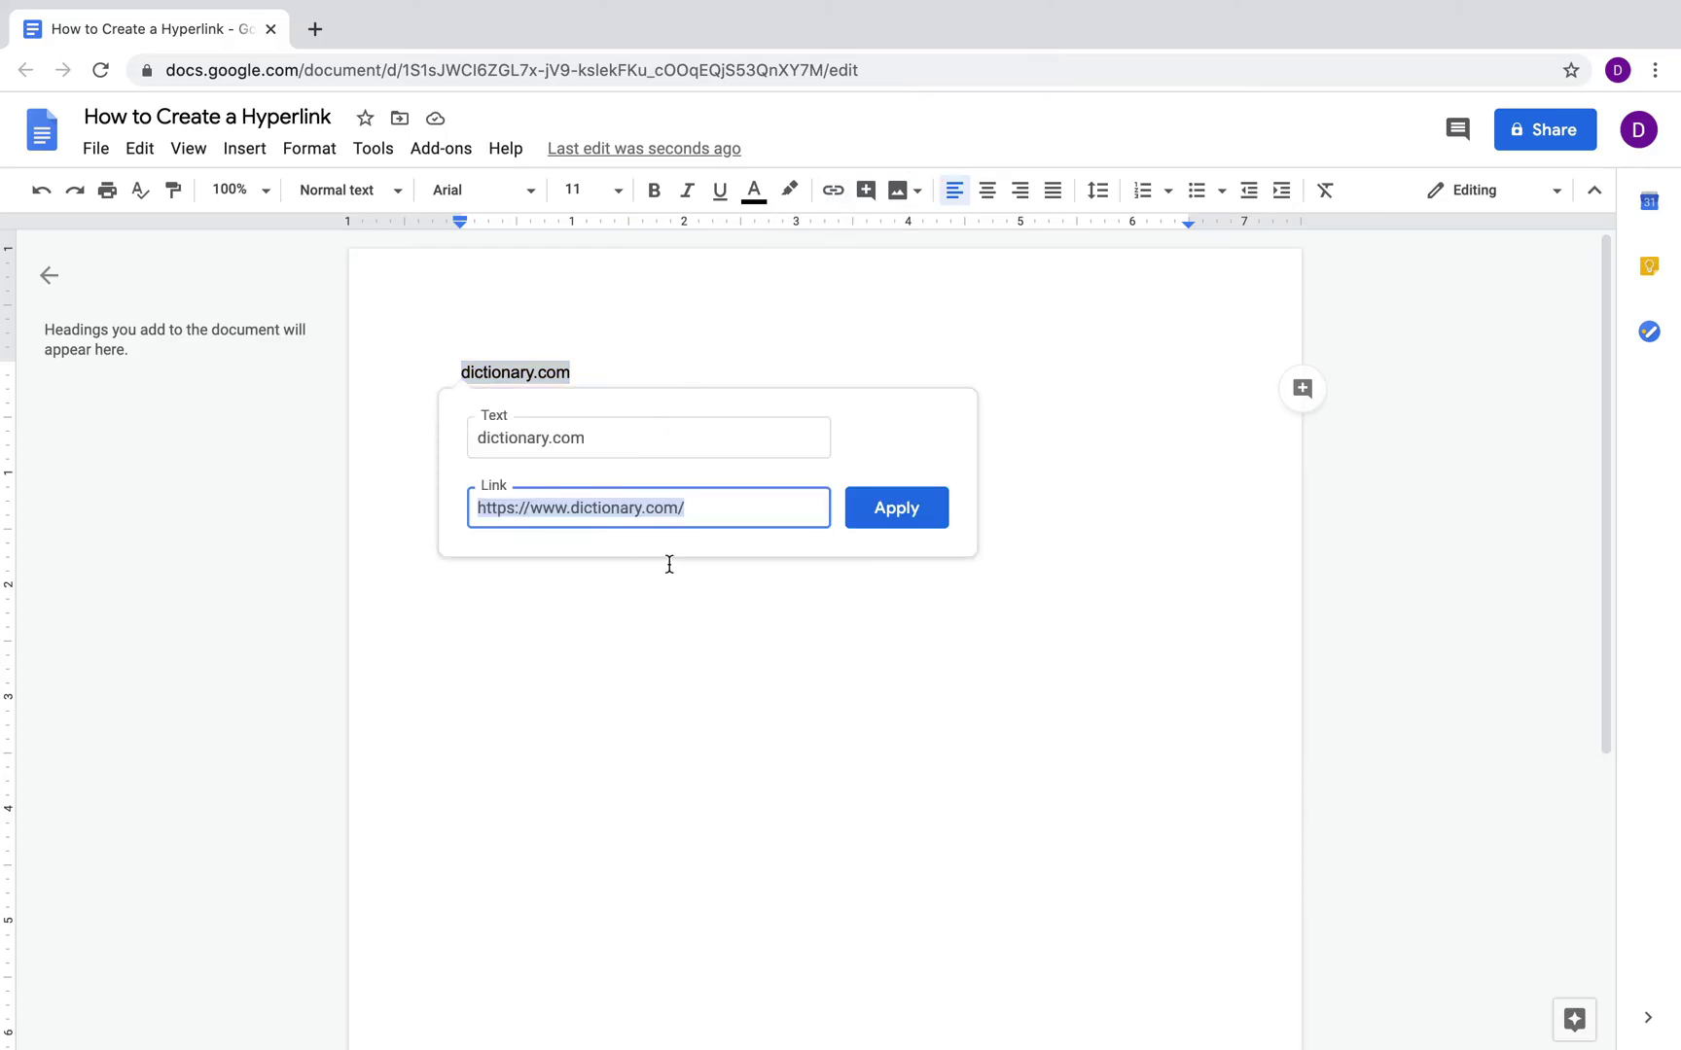
pyautogui.click(874, 523)
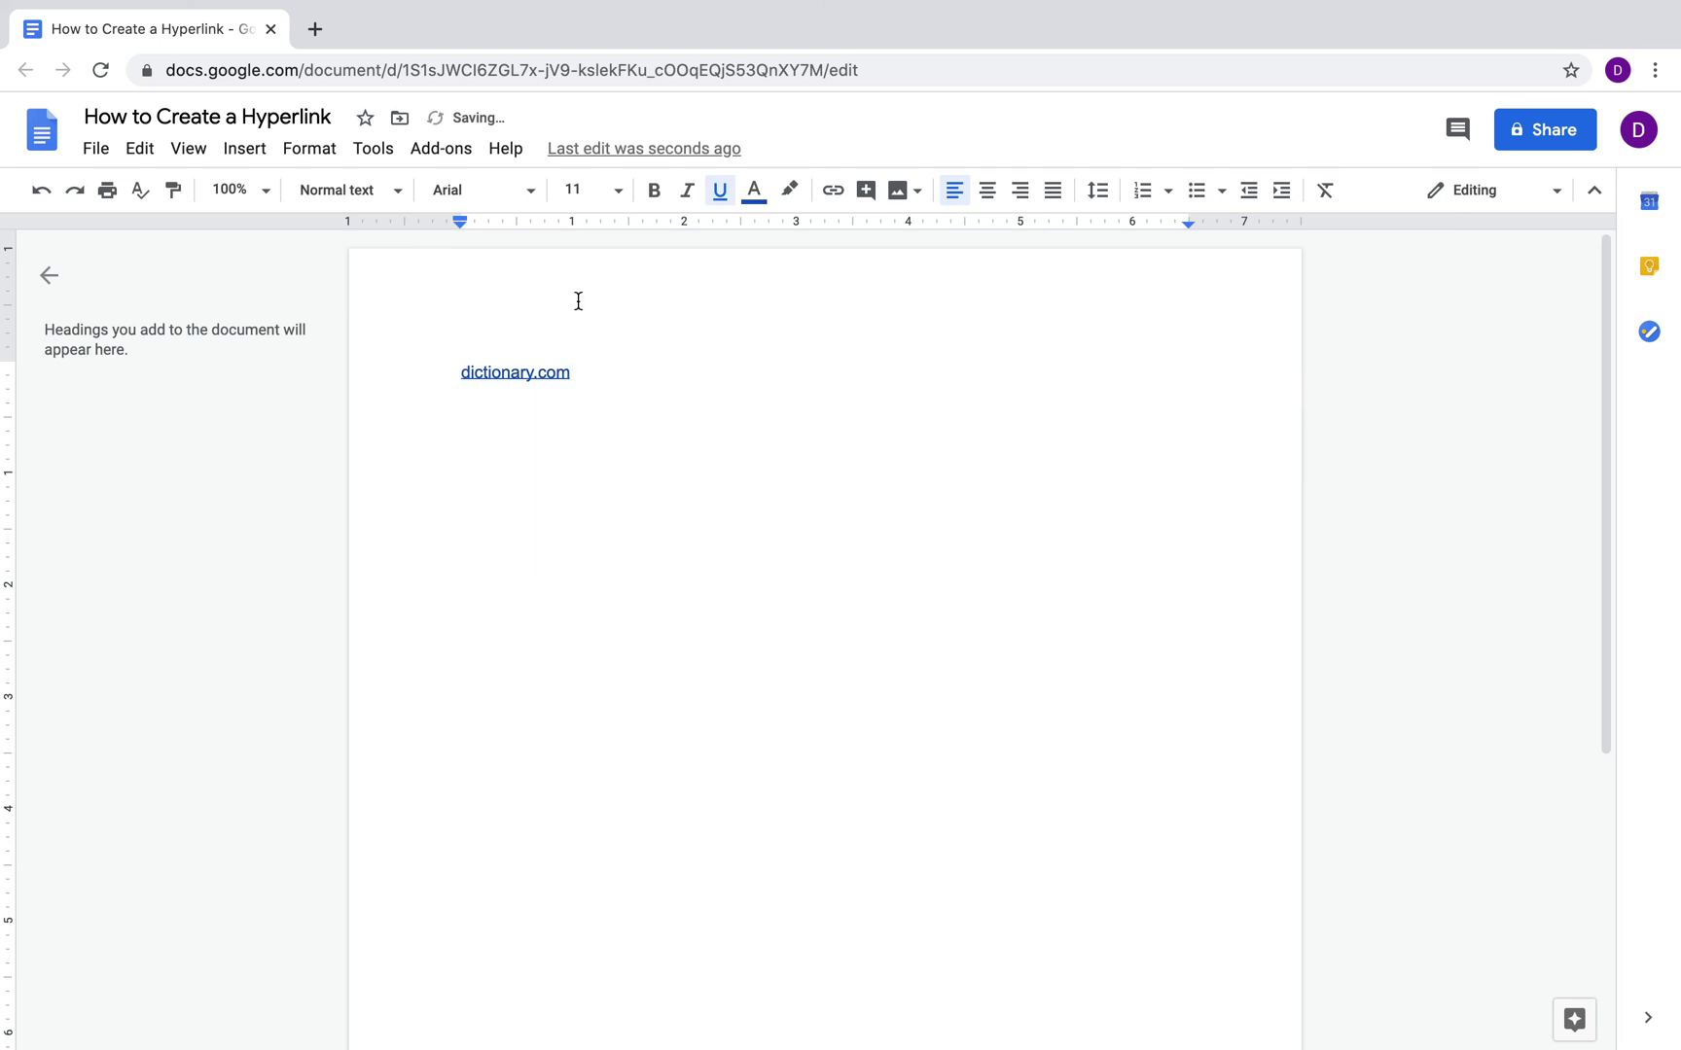
pyautogui.hotkey('ctrl', 'z')
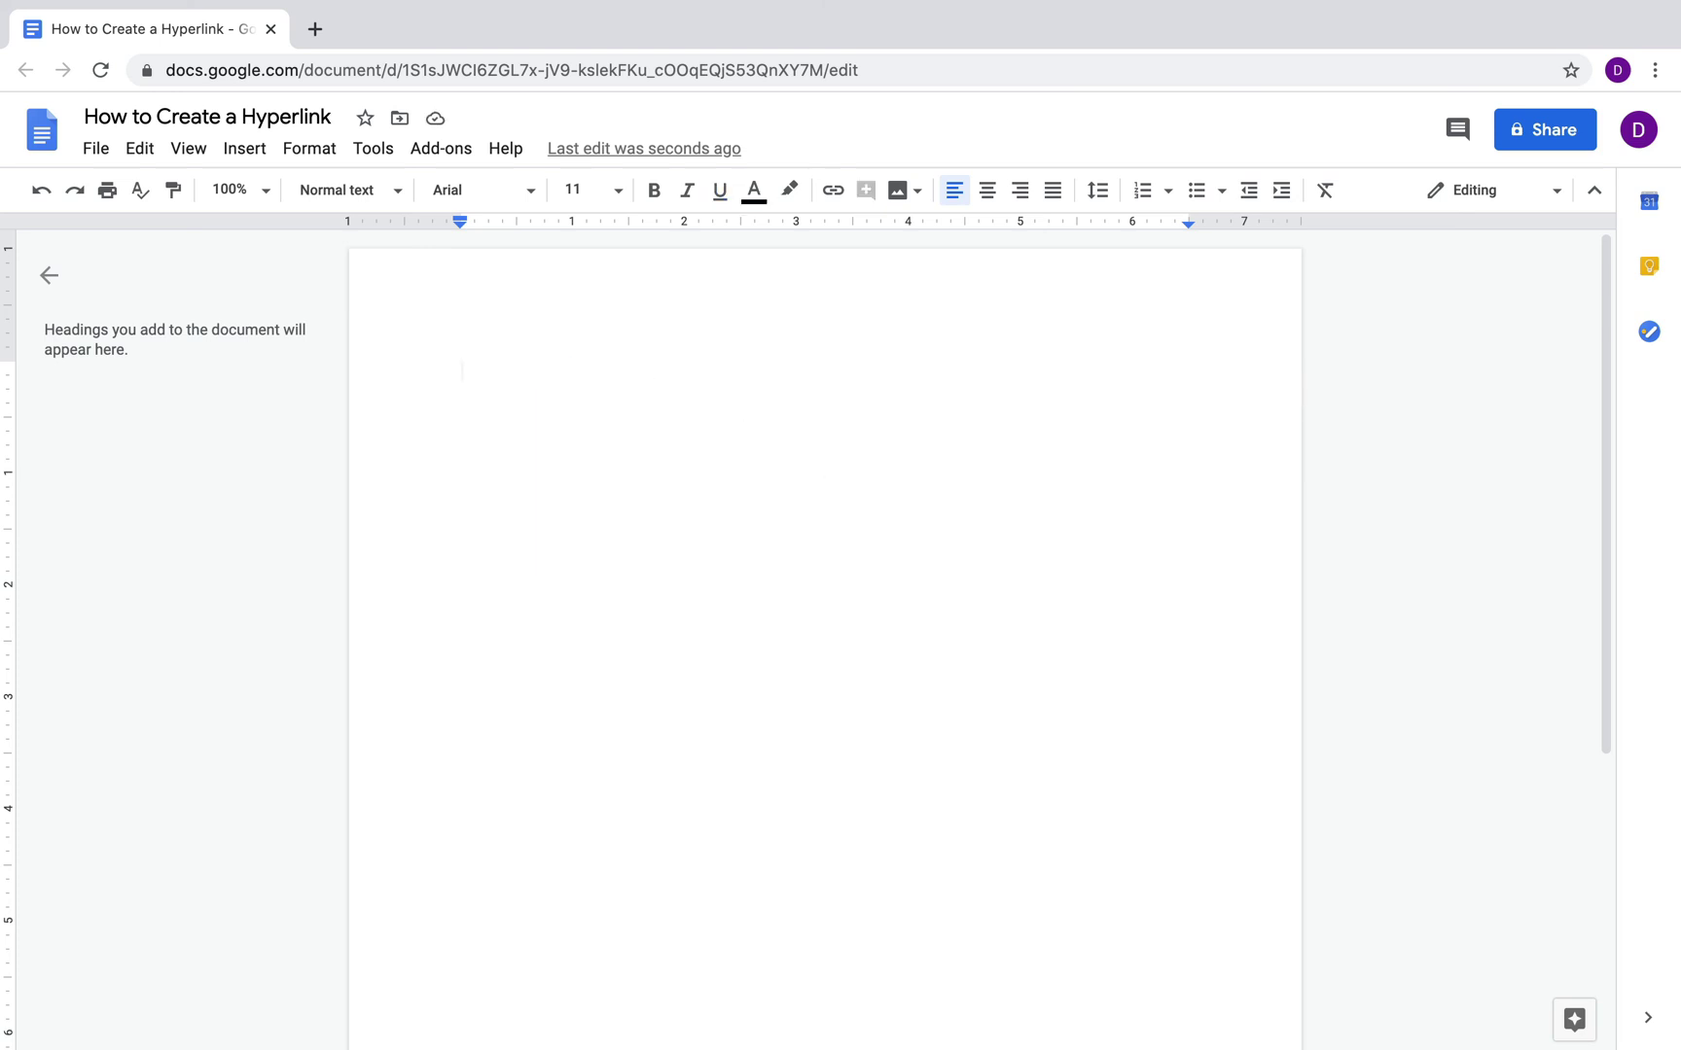
pyautogui.write('Go to the online di')
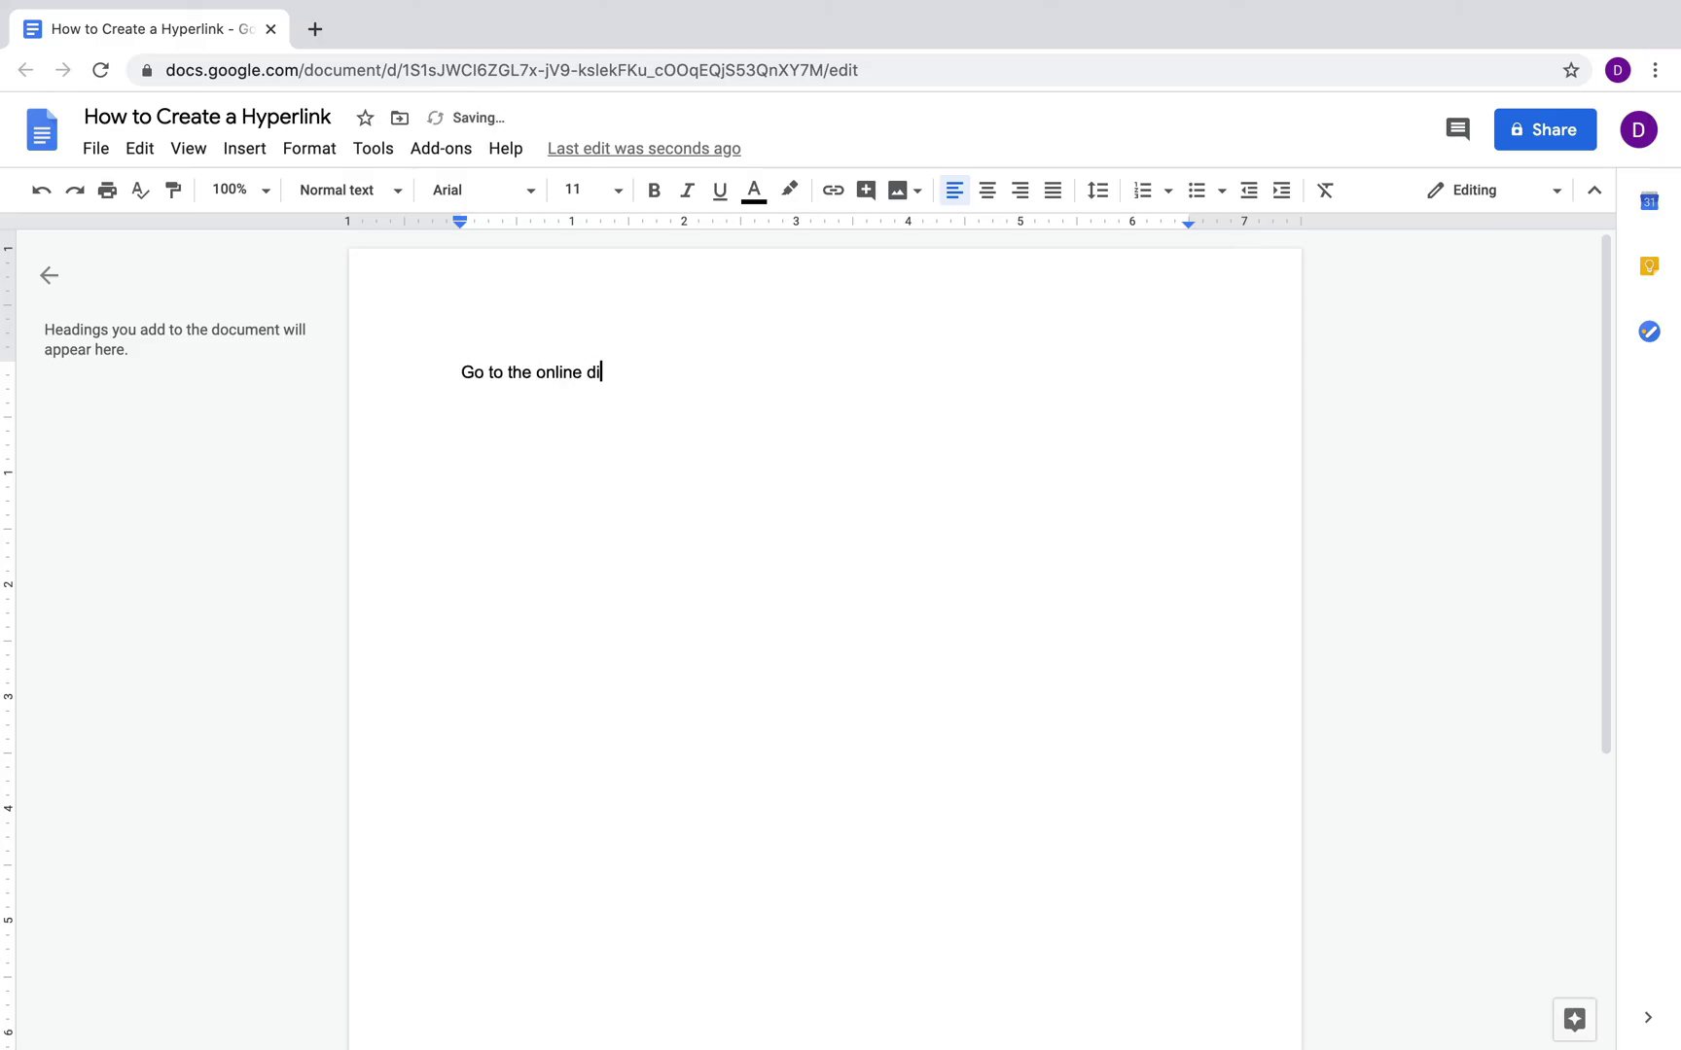
pyautogui.write('ctionary.')
pyautogui.moveTo(663, 372); pyautogui.dragTo(535, 370)
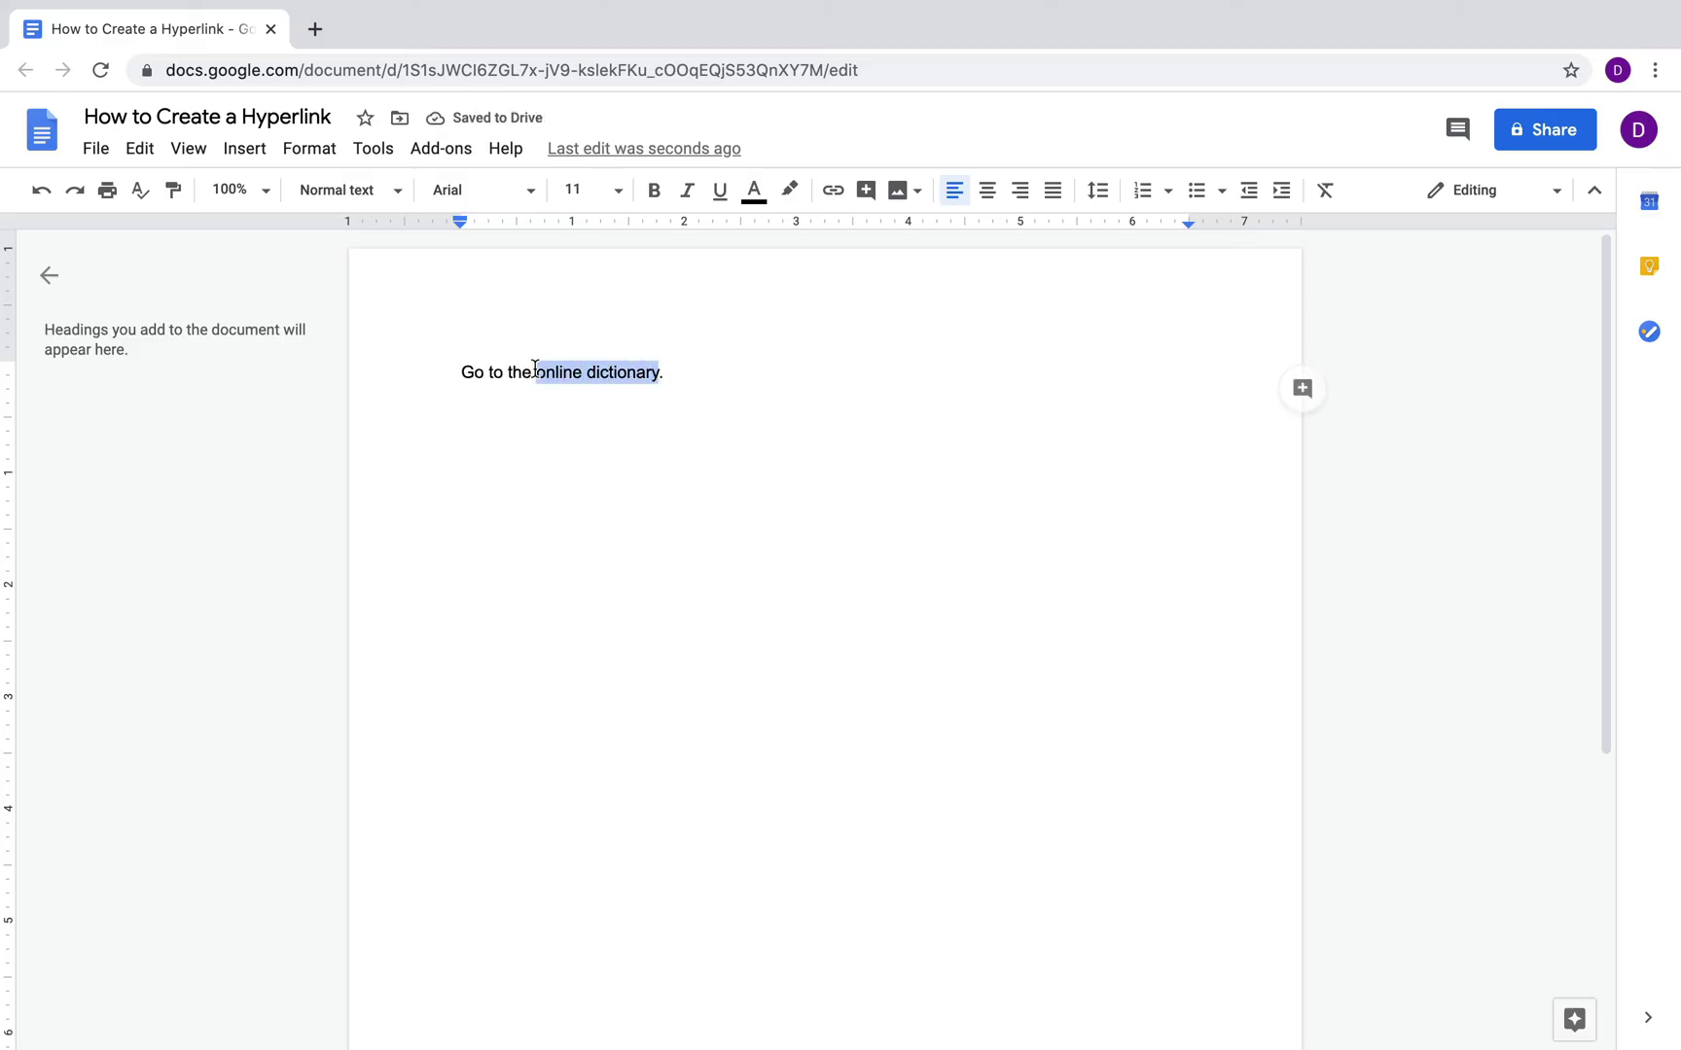
pyautogui.click(832, 192)
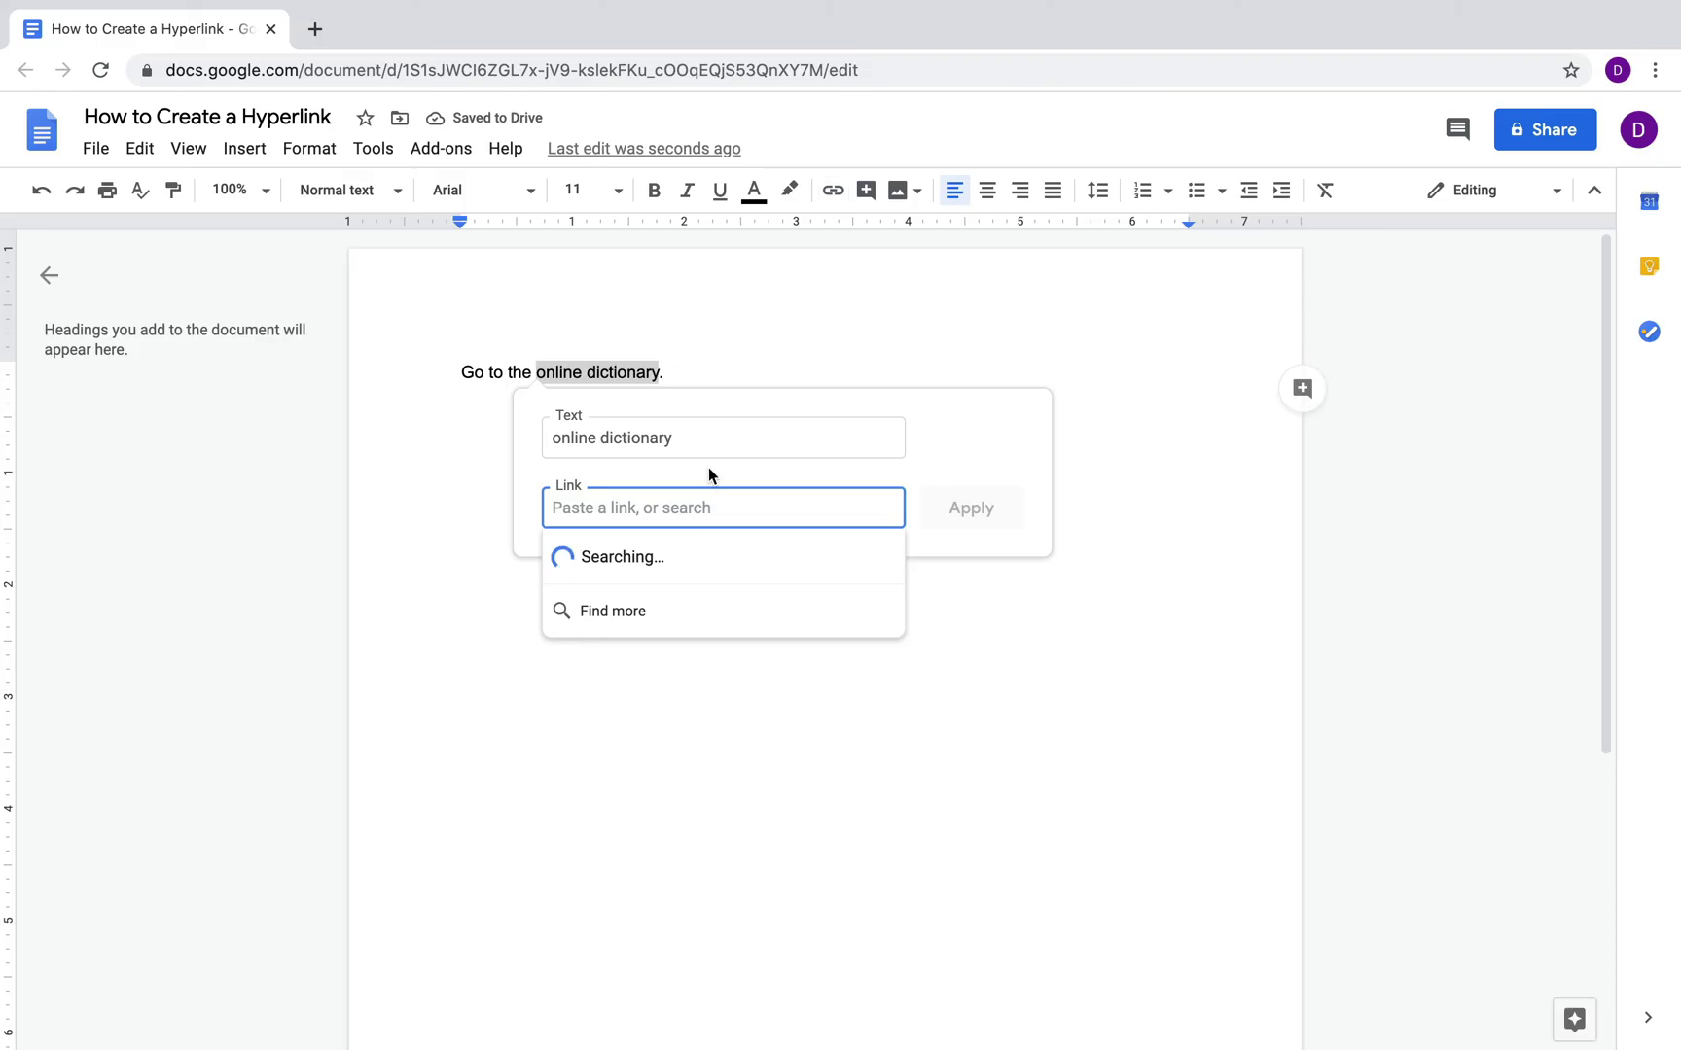
pyautogui.write('www.dictionary.com')
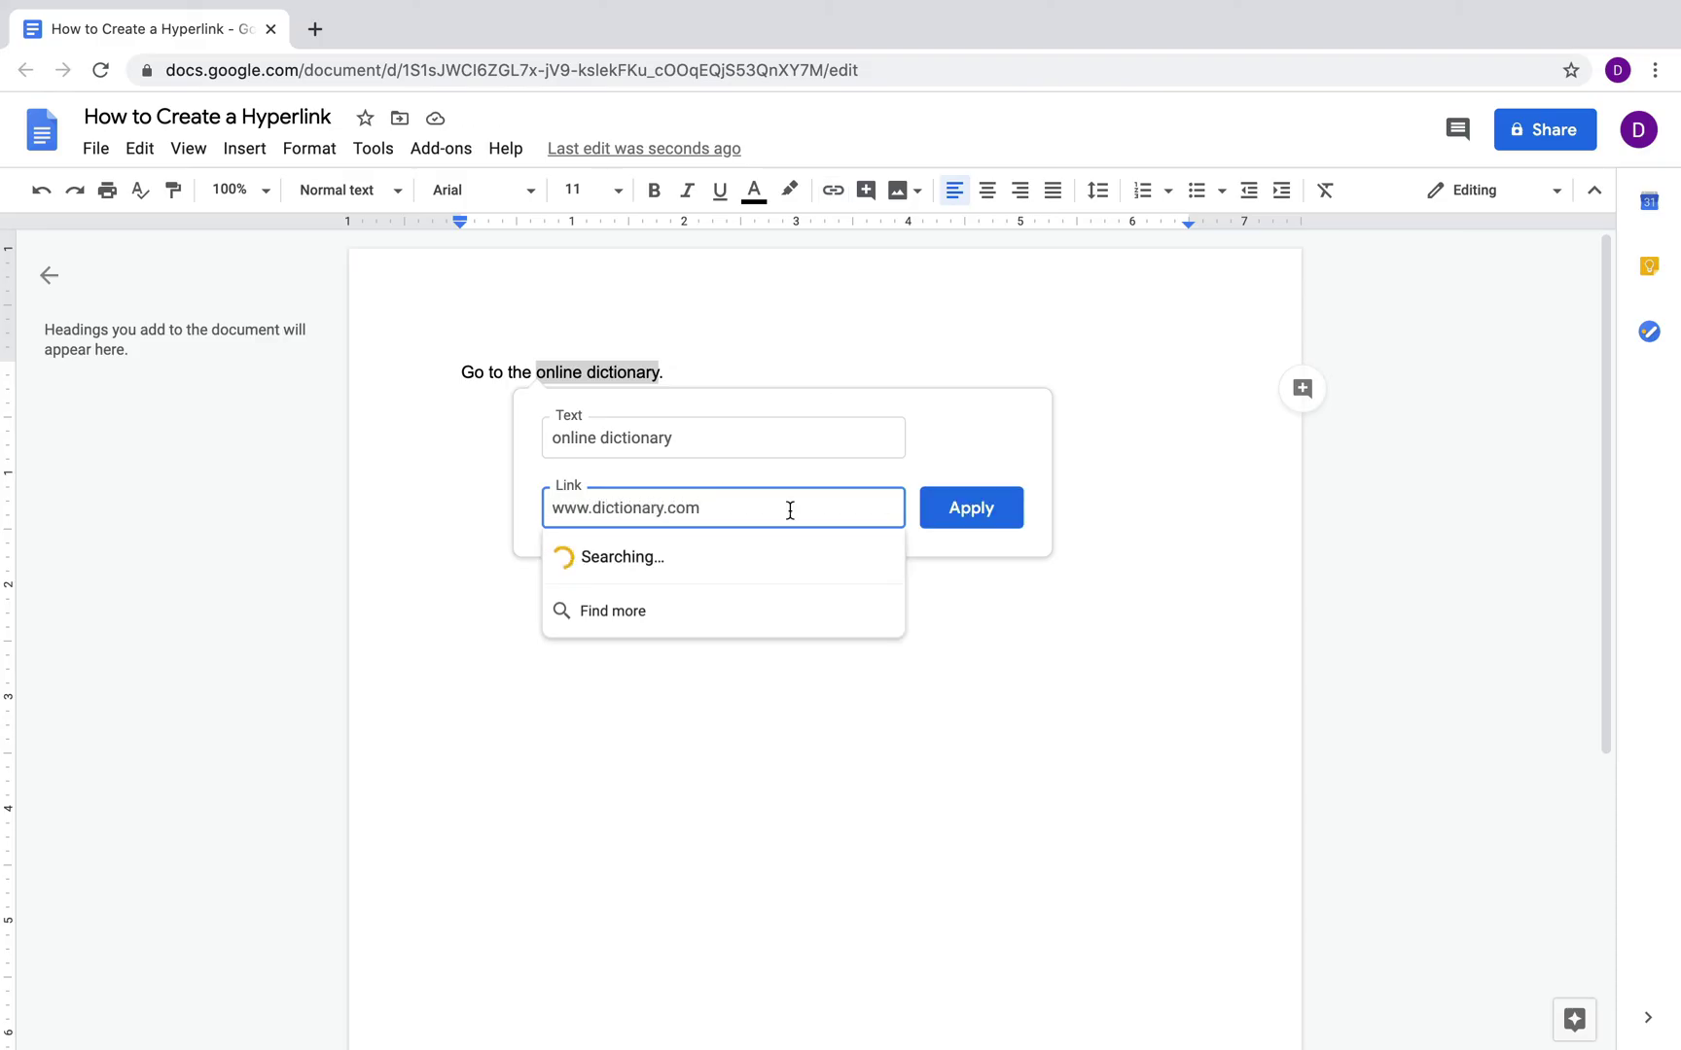
pyautogui.click(977, 512)
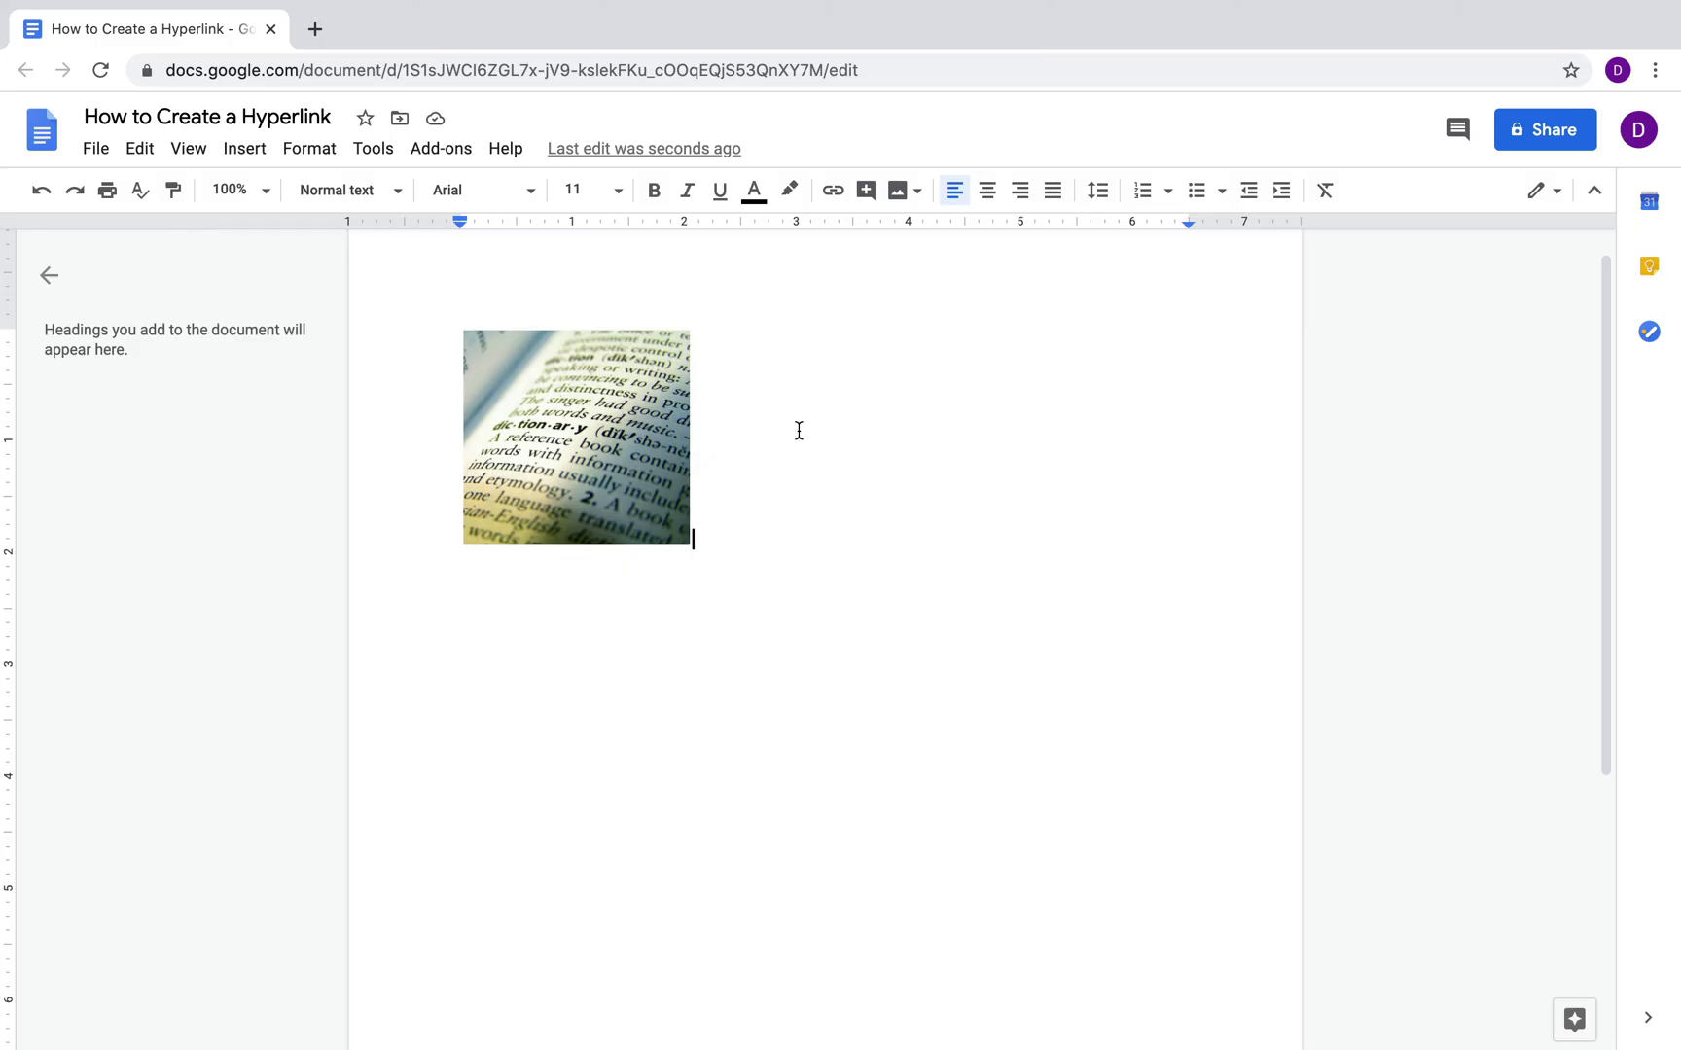
pyautogui.click(631, 421)
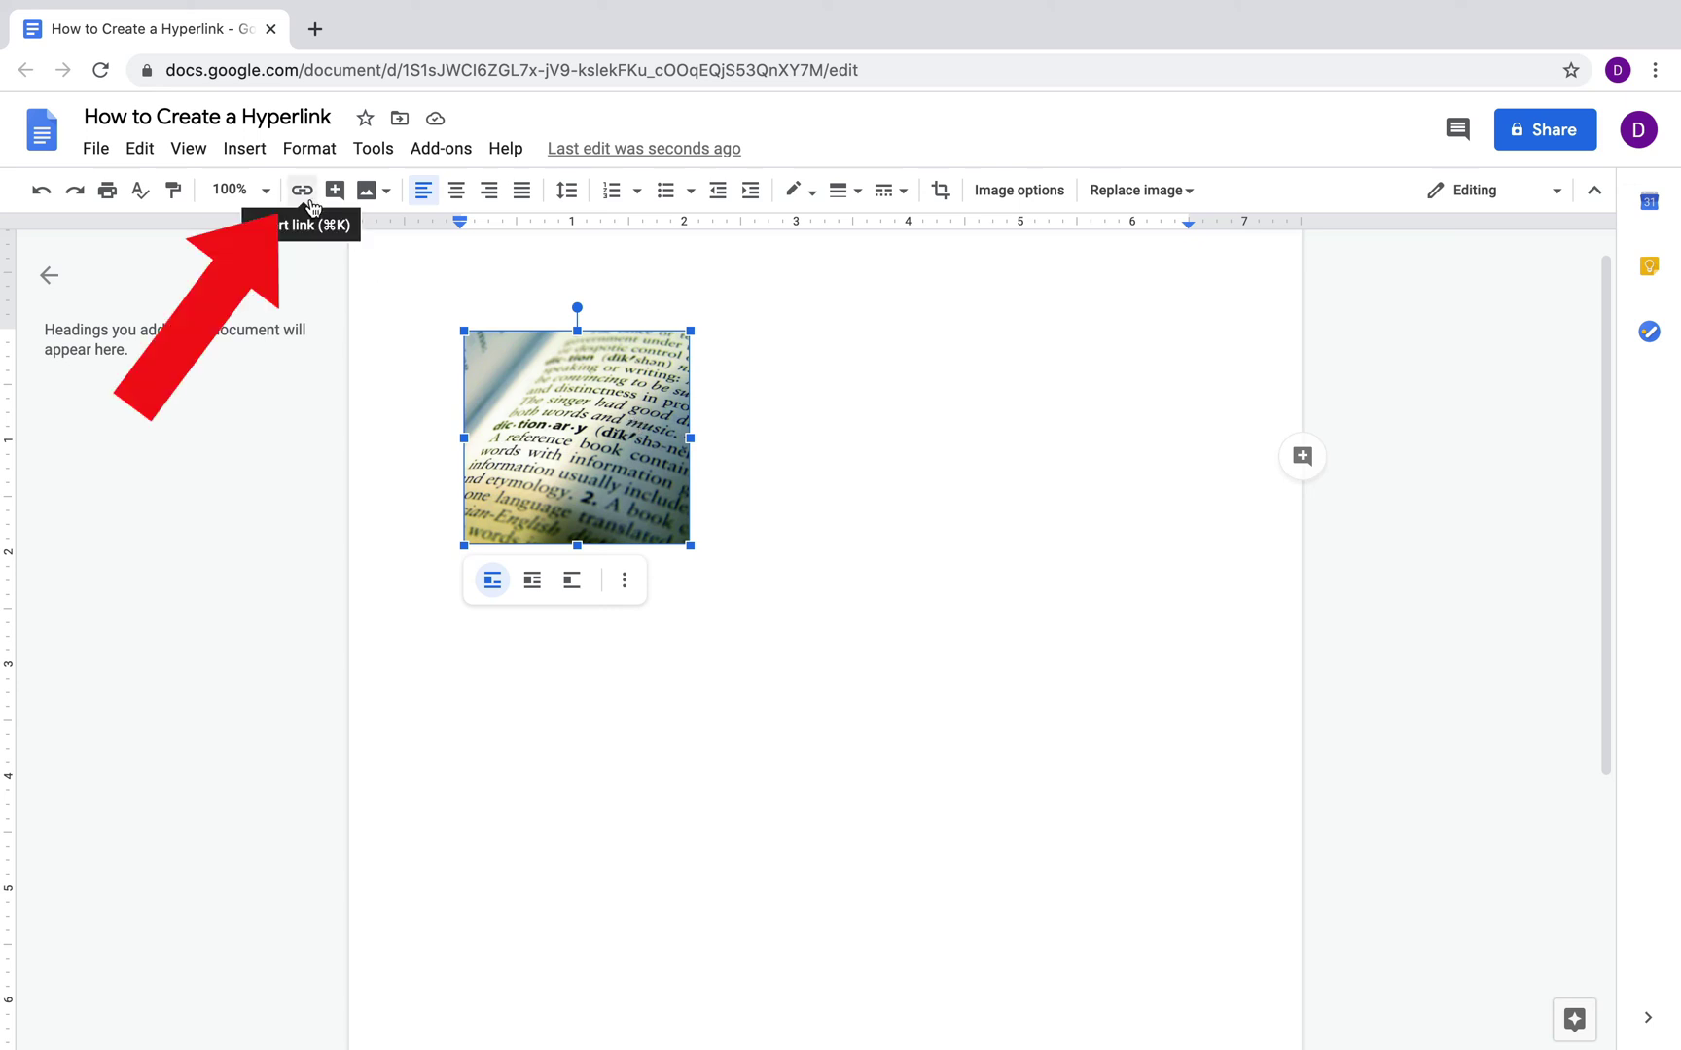
pyautogui.click(301, 190)
pyautogui.write('www')
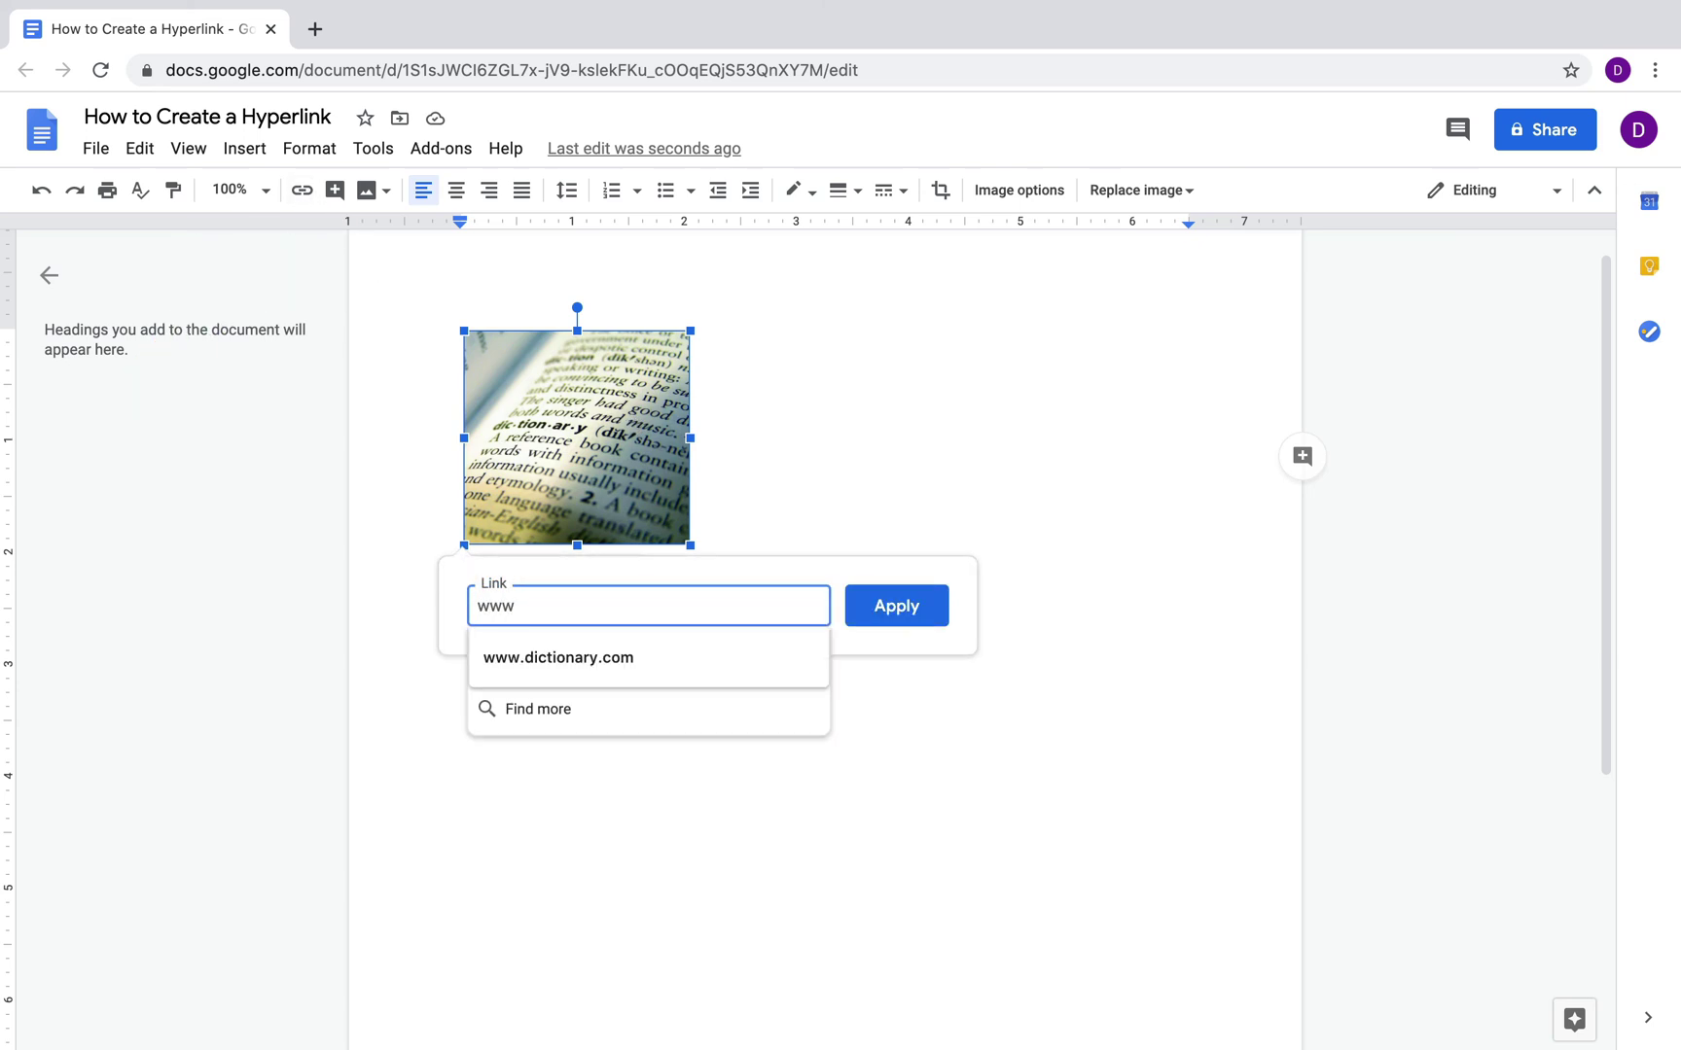
pyautogui.write('.dictionary.com')
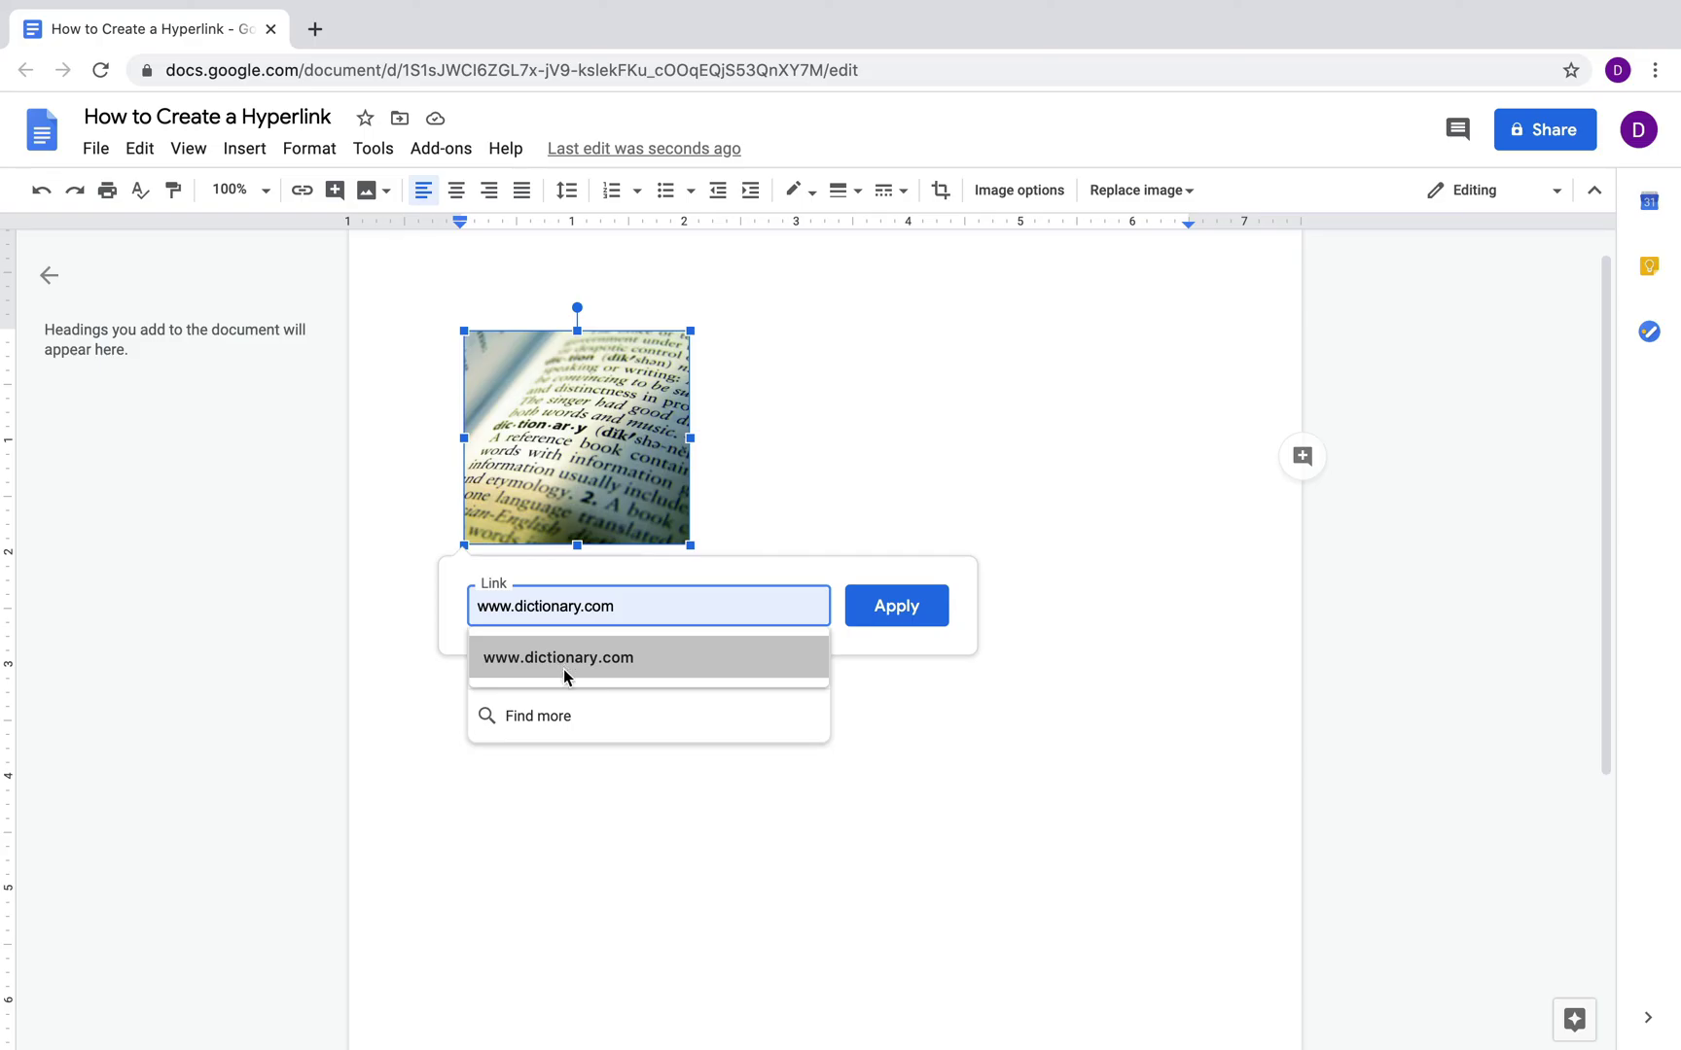
pyautogui.click(895, 608)
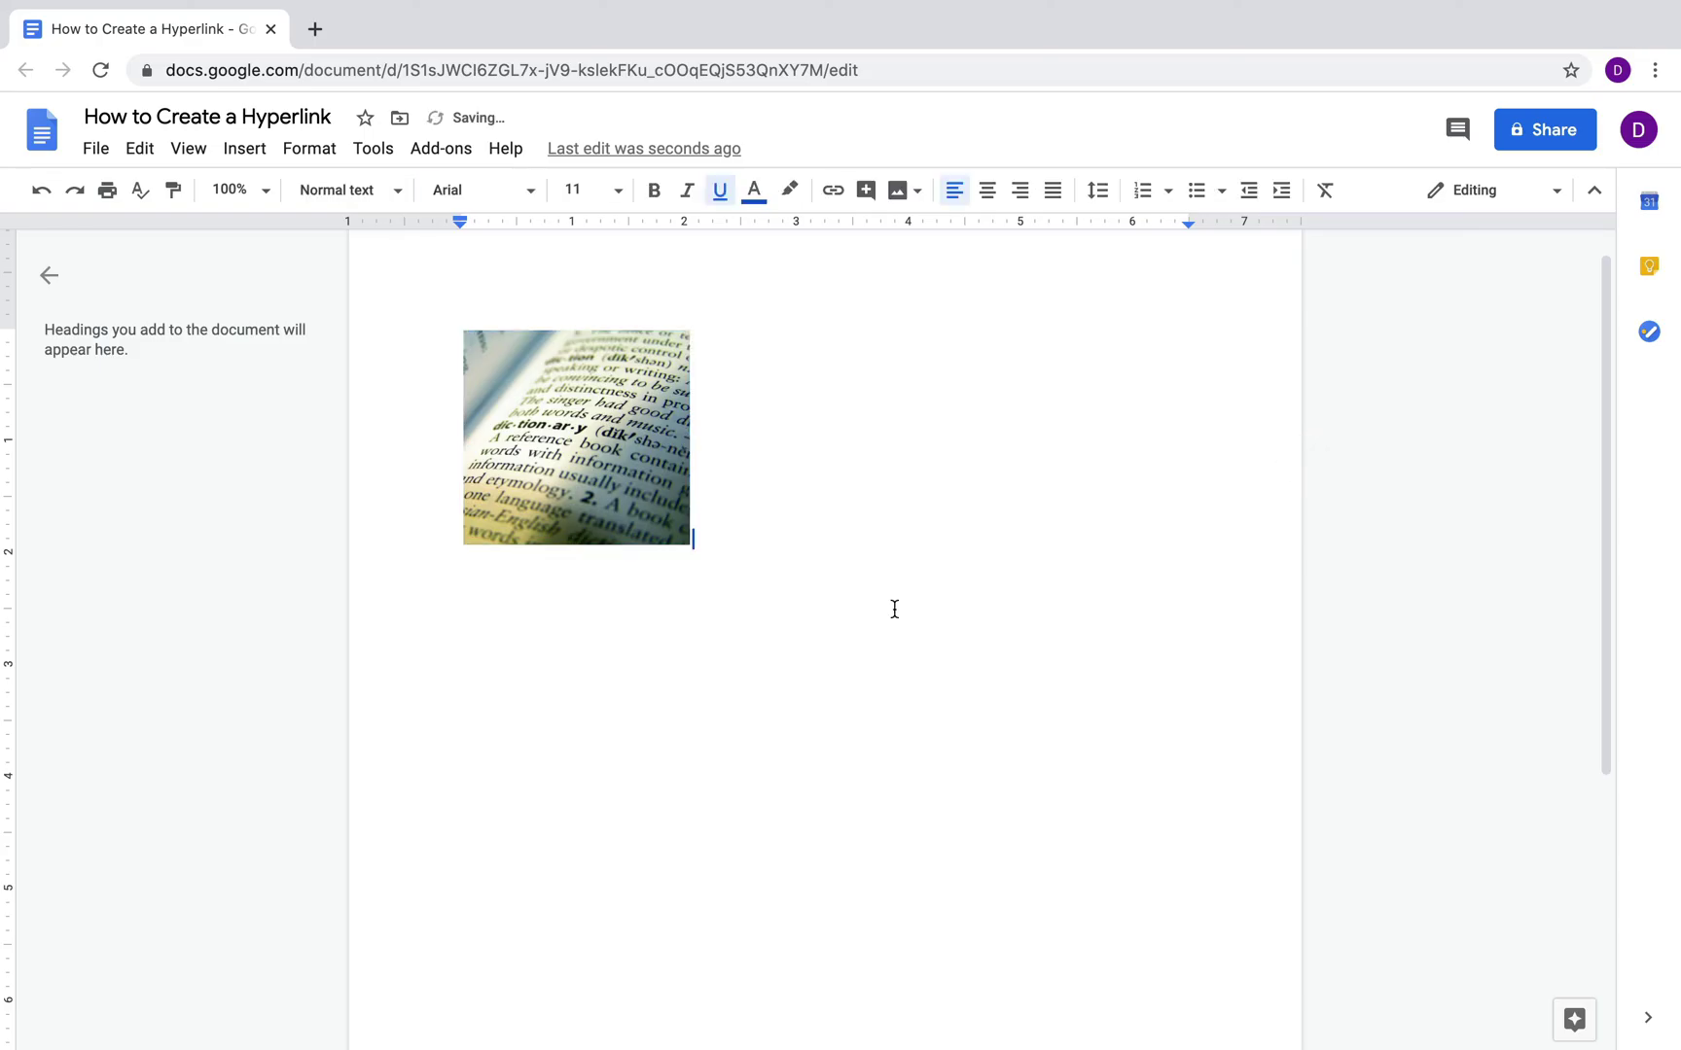
pyautogui.click(618, 456)
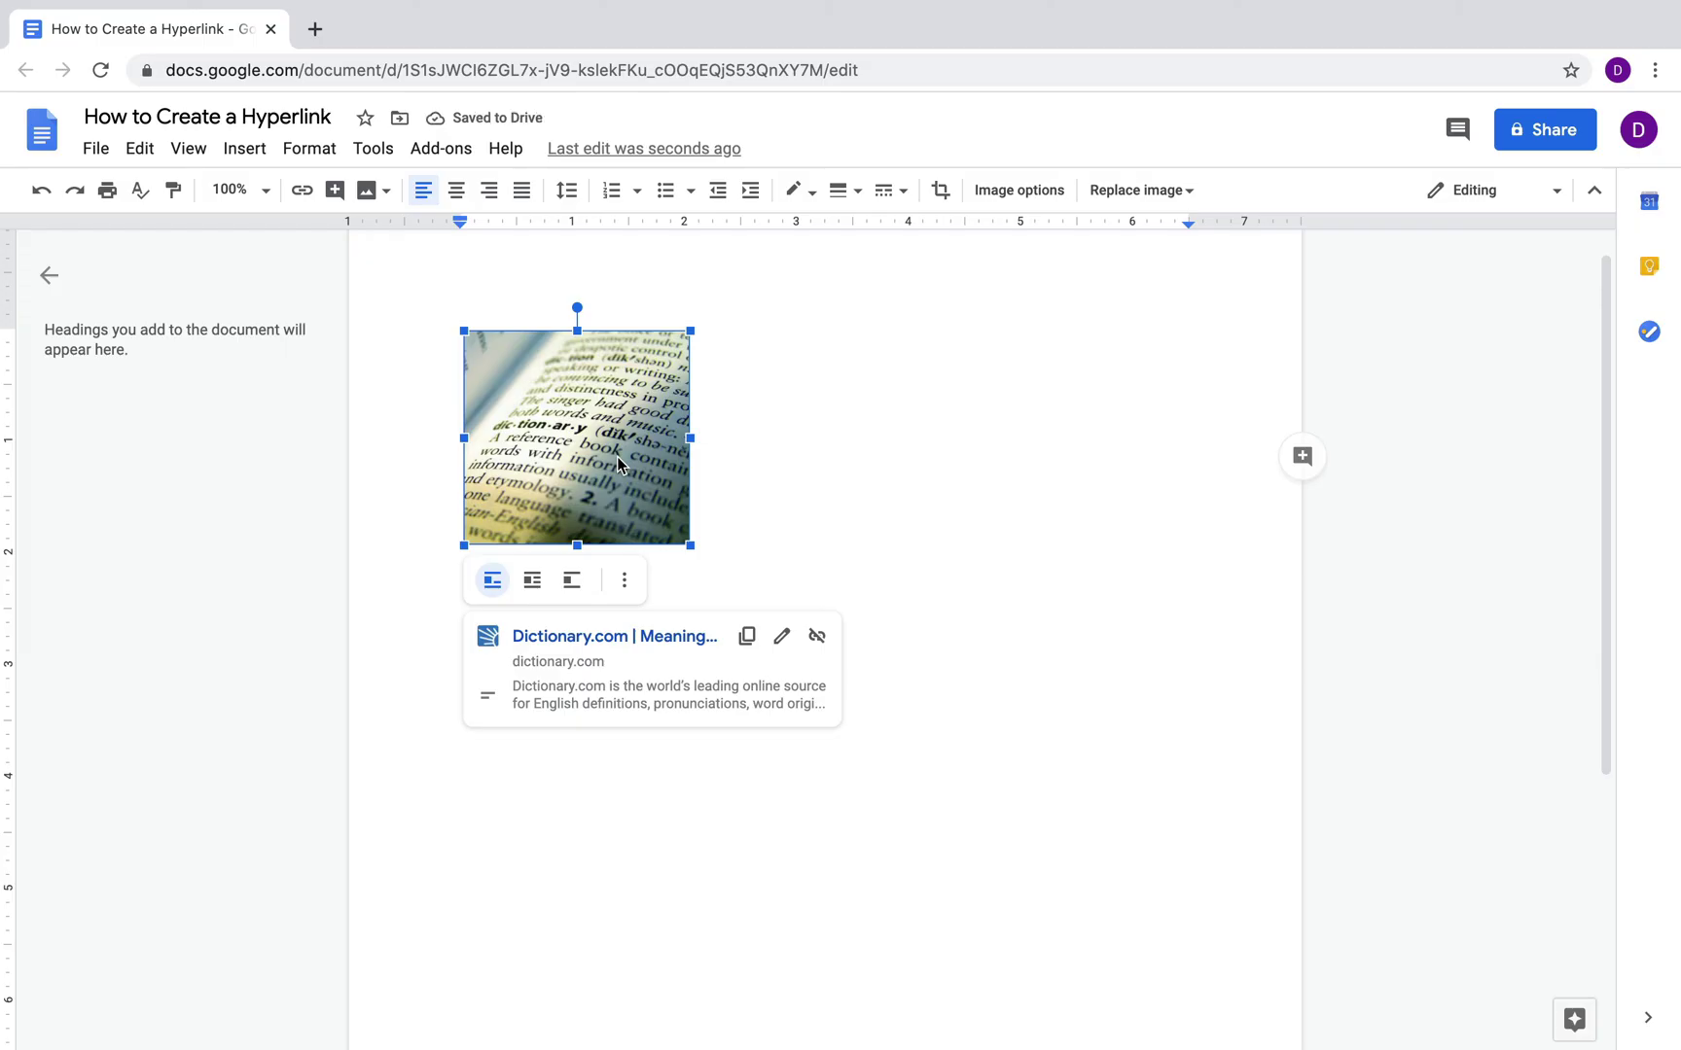
pyautogui.click(649, 641)
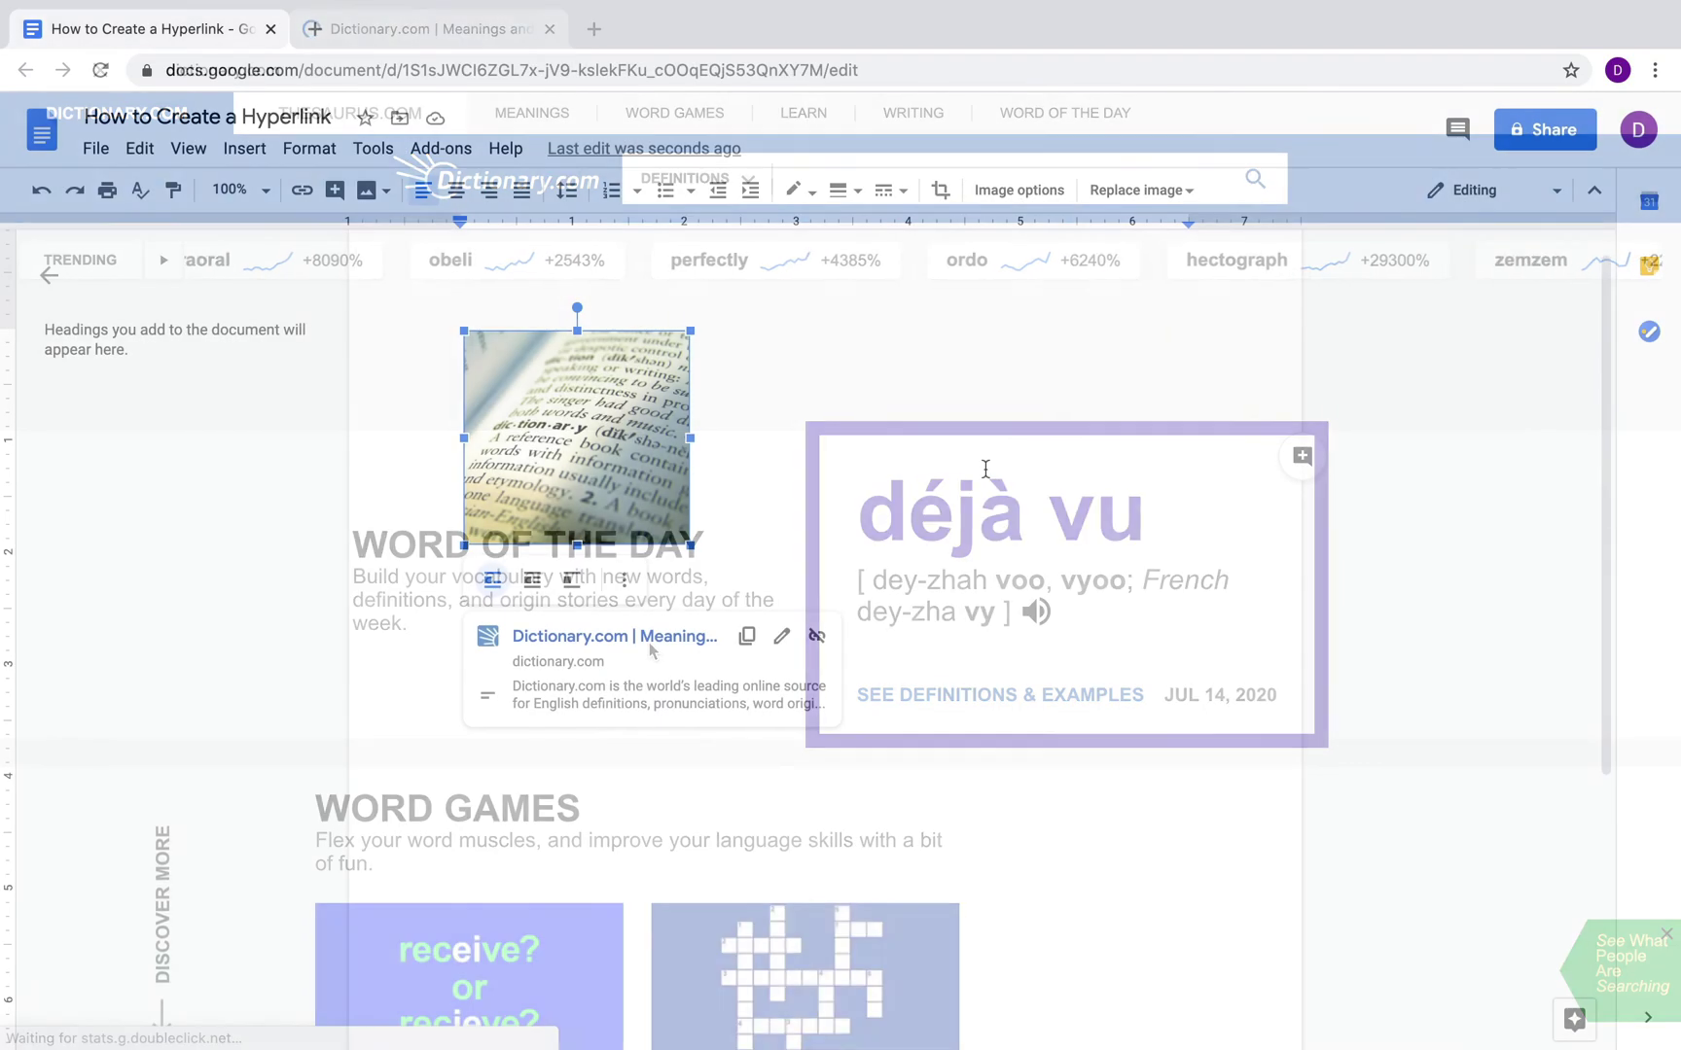